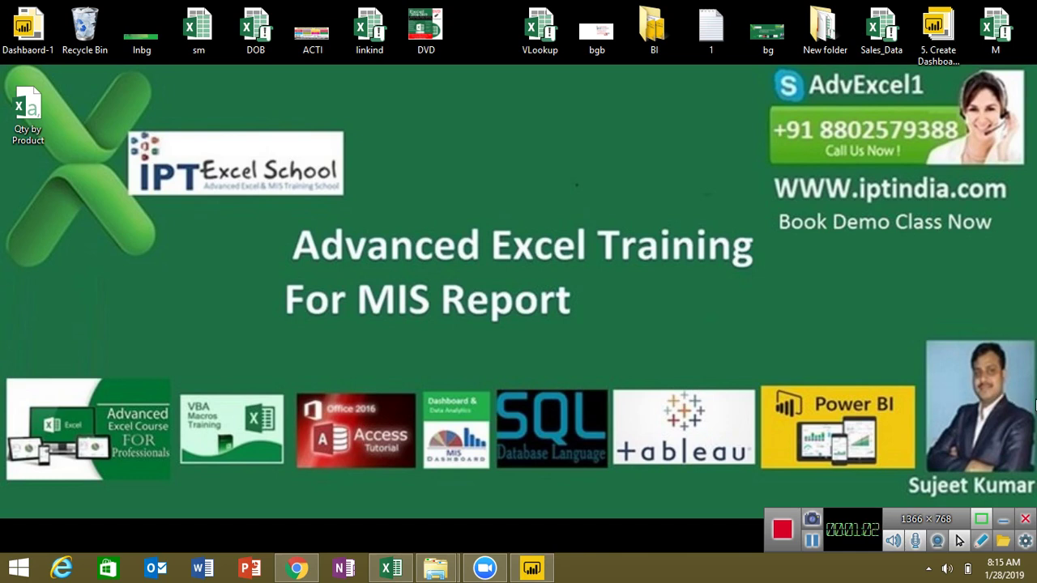
Step: Delete Page 2 from the report, then select the Qty 90K and Amt 45M gauges
click(531, 567)
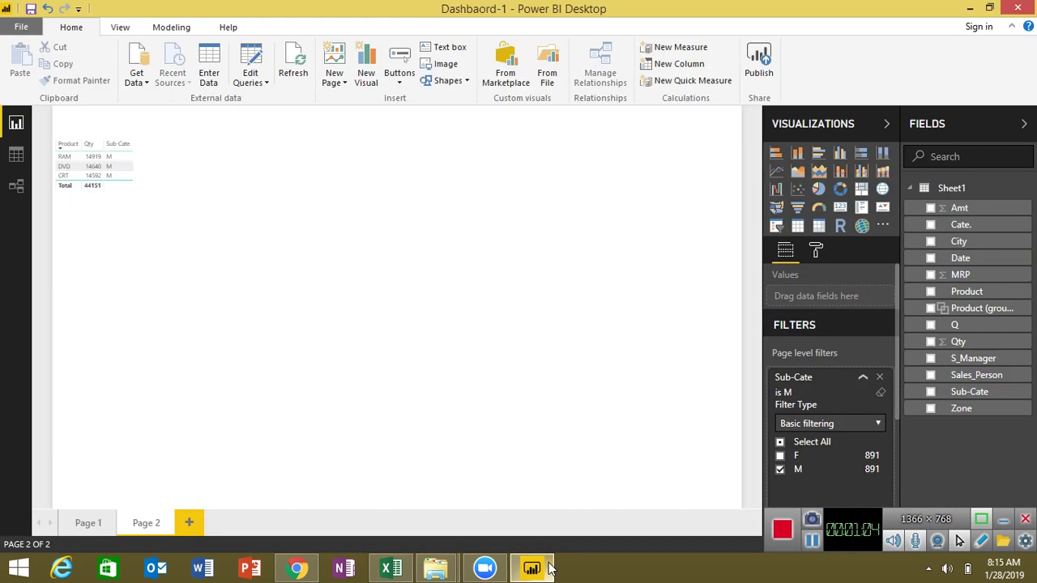
click(89, 523)
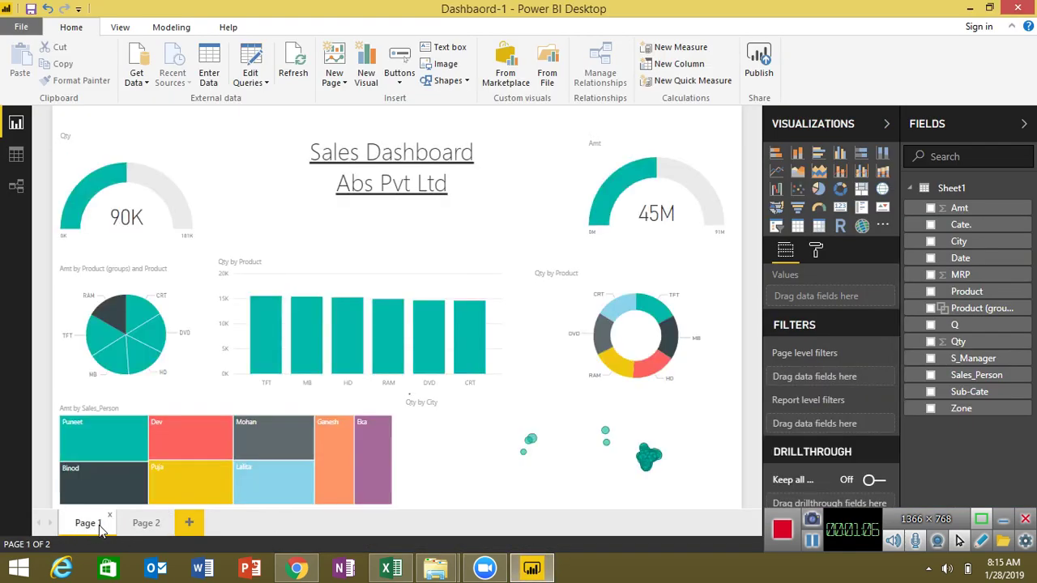
right_click(138, 523)
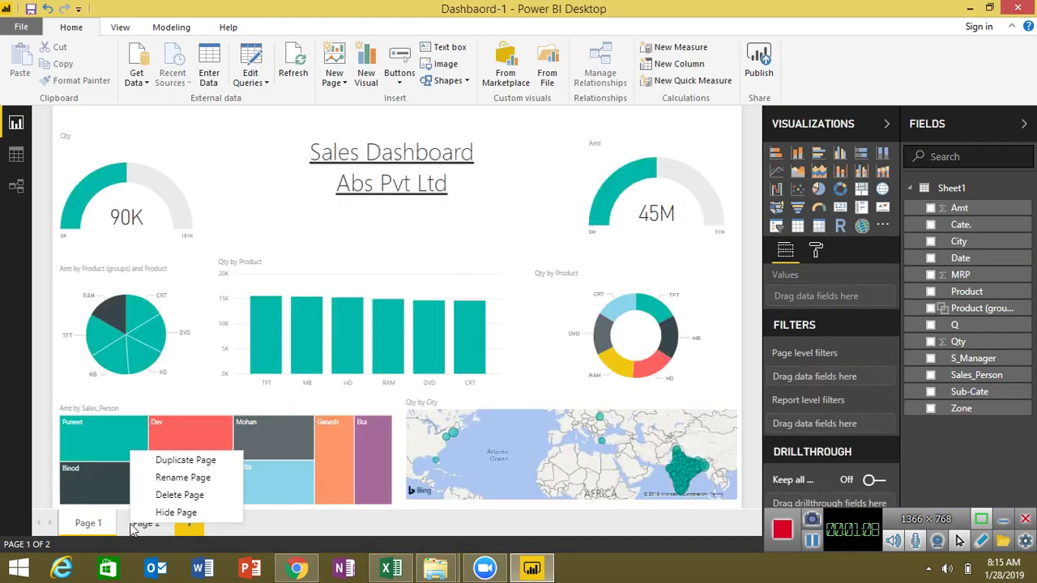
click(152, 497)
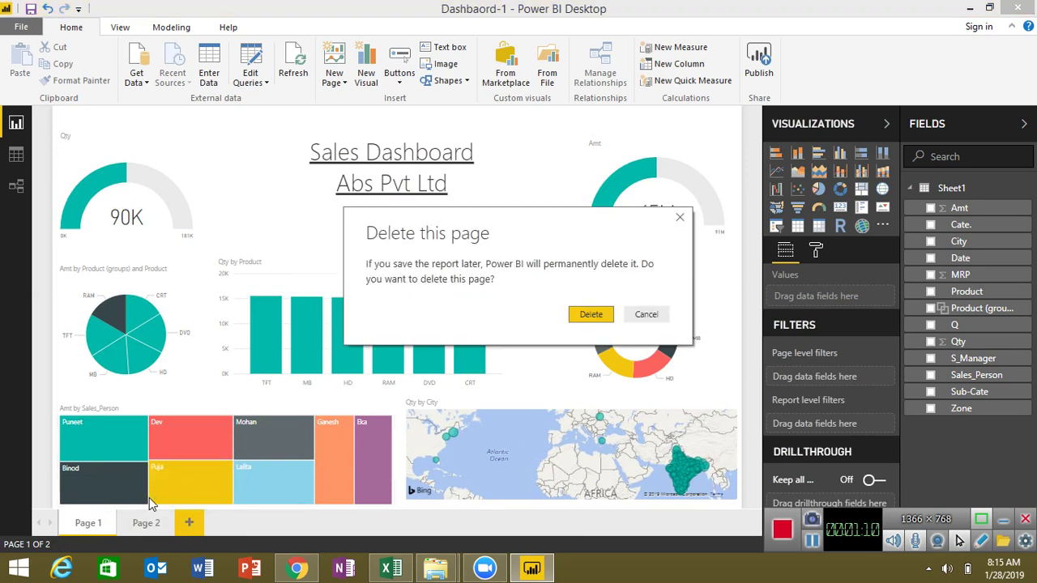
click(591, 316)
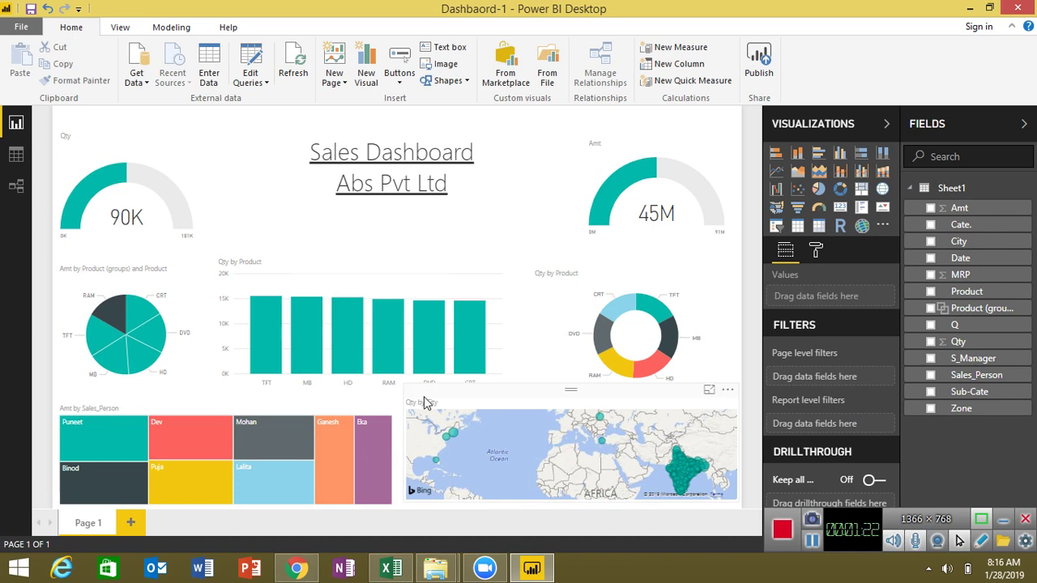
click(85, 134)
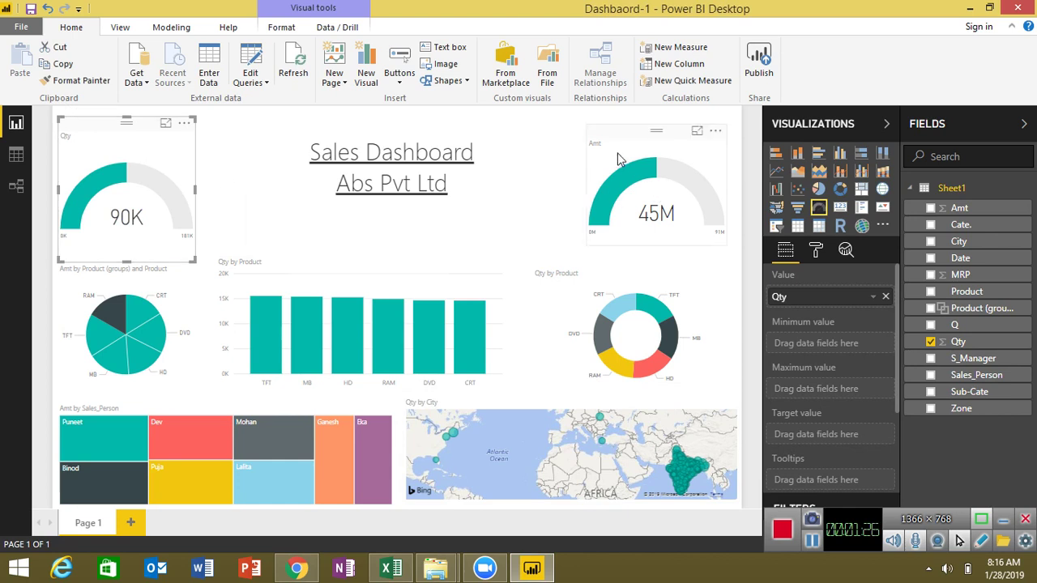
click(618, 158)
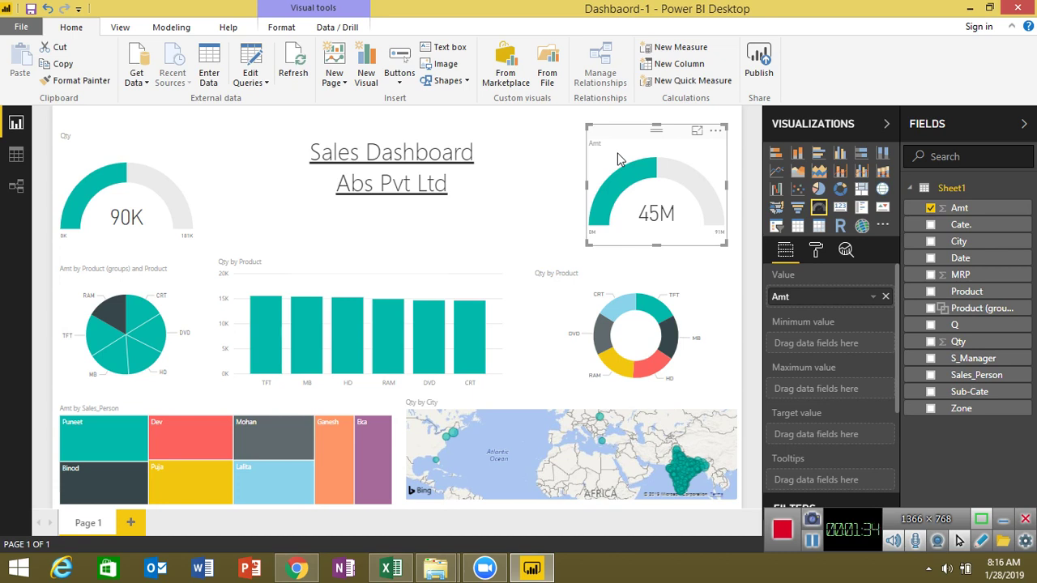
mouse_move(225, 453)
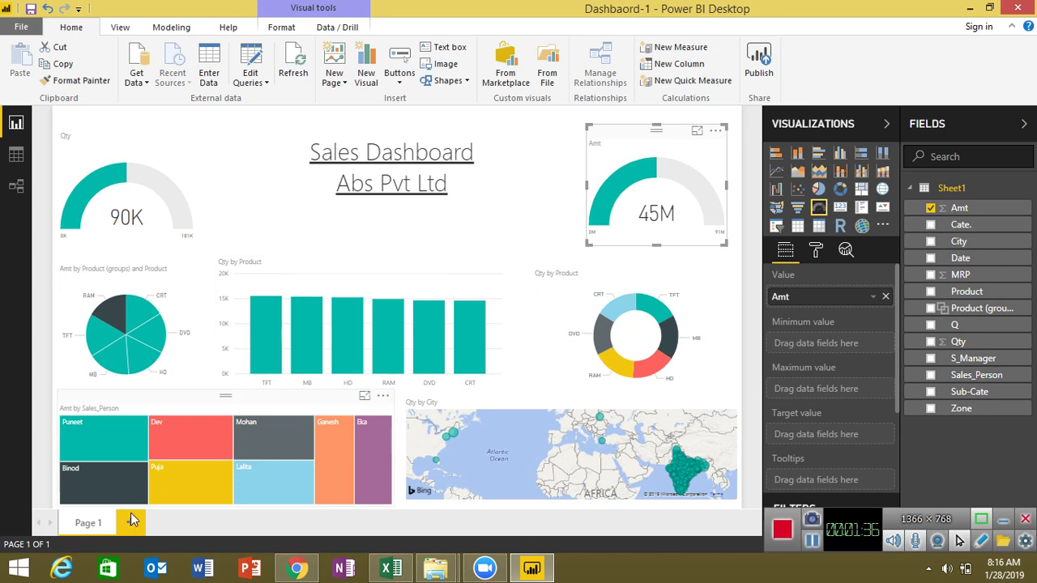
Step: Add a new page showing Product and Qty as a stacked column chart
click(130, 523)
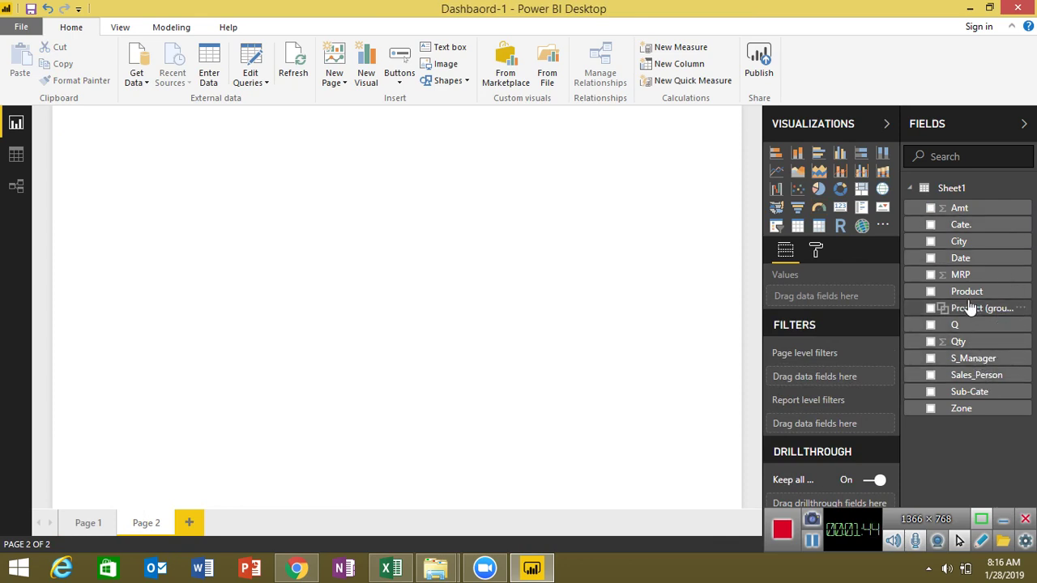
drag(967, 293, 164, 188)
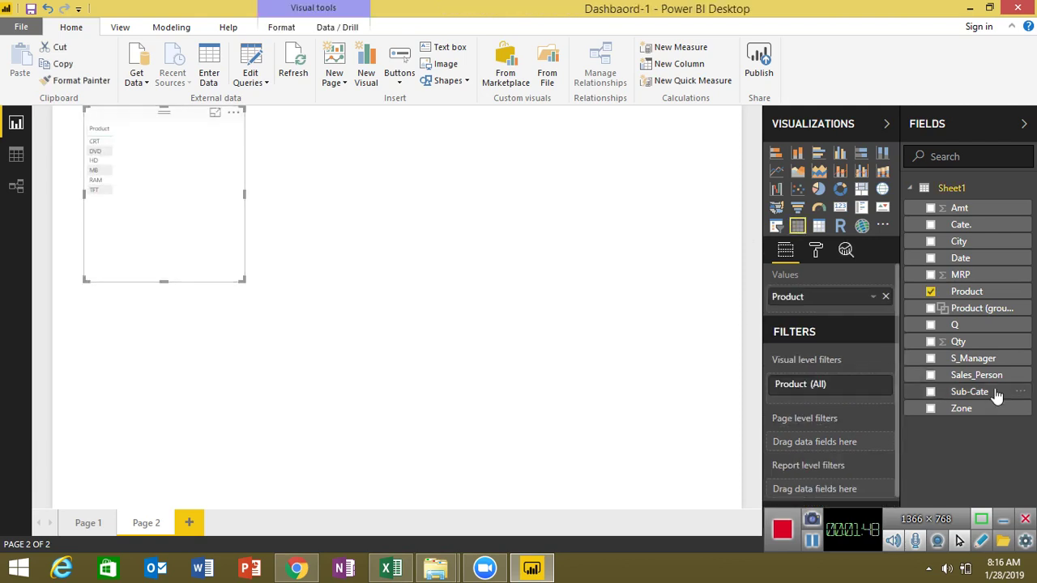
drag(963, 344, 178, 158)
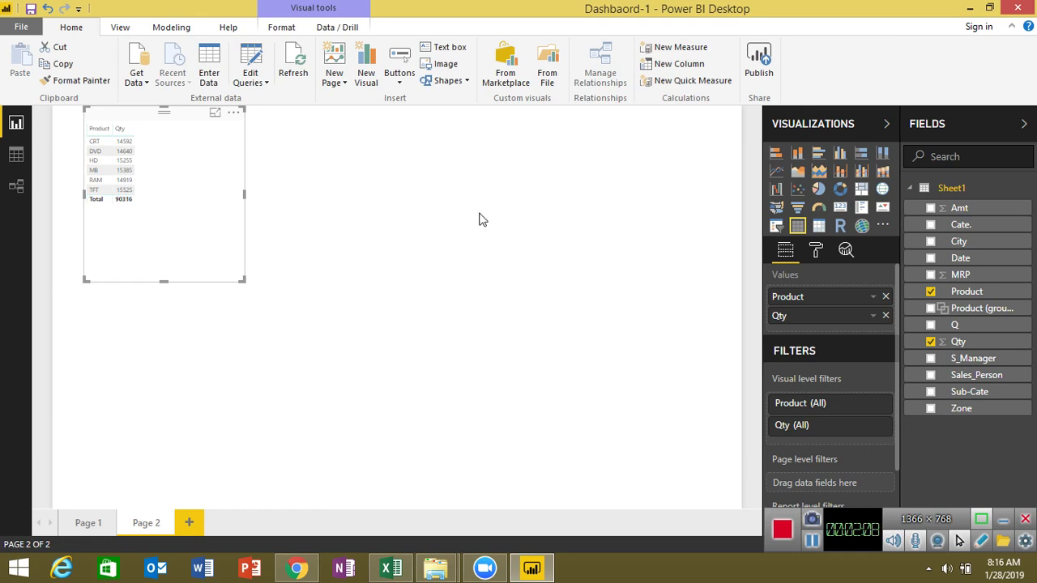
click(797, 154)
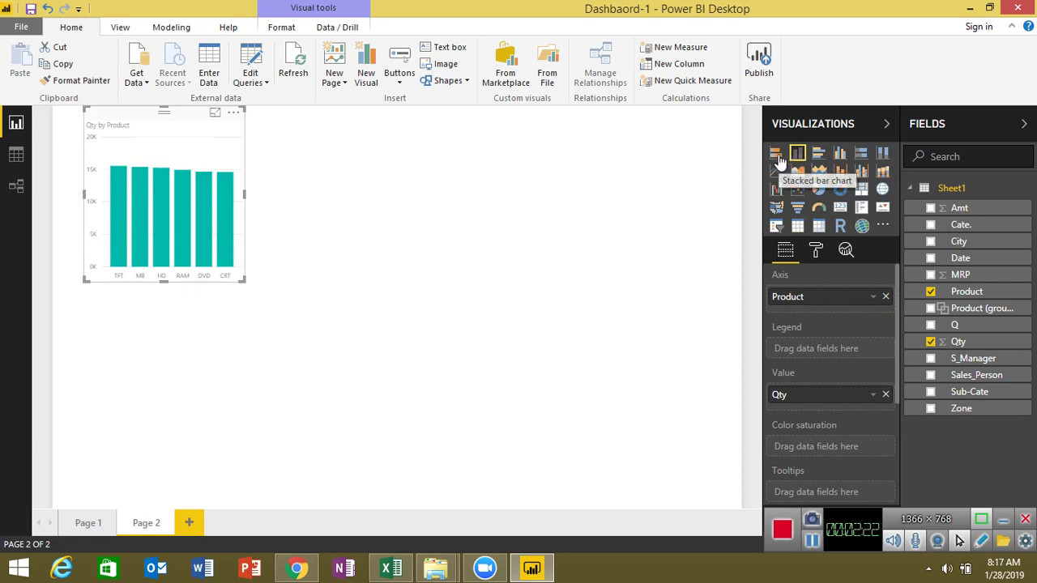
Step: Switch the chart to stacked bar and back to stacked column, then move it right and down
click(776, 154)
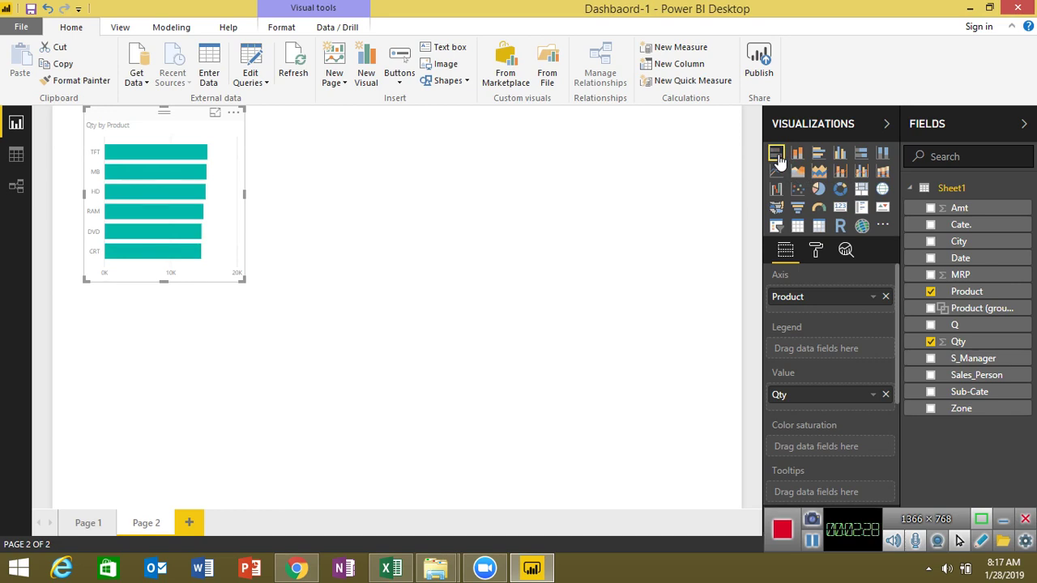
click(797, 154)
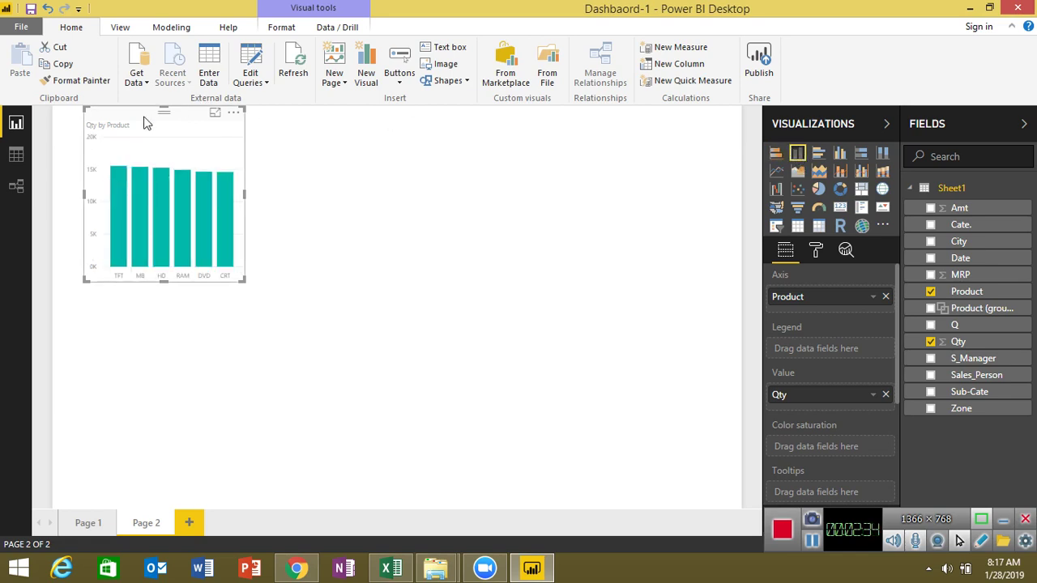
drag(137, 114, 254, 130)
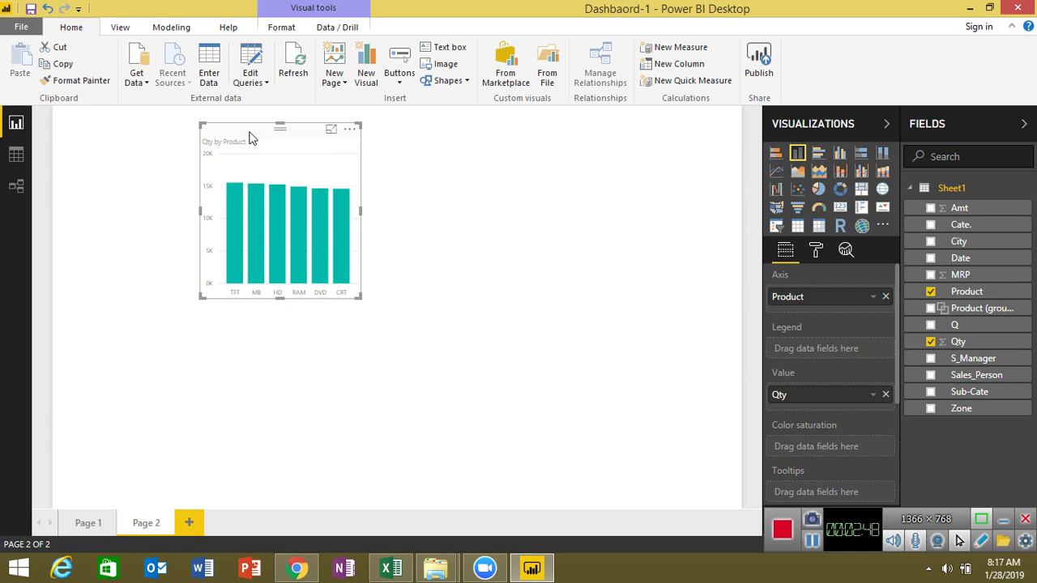
Step: Move the Qty by Product chart back left and drag its corner to enlarge it
drag(250, 138, 142, 135)
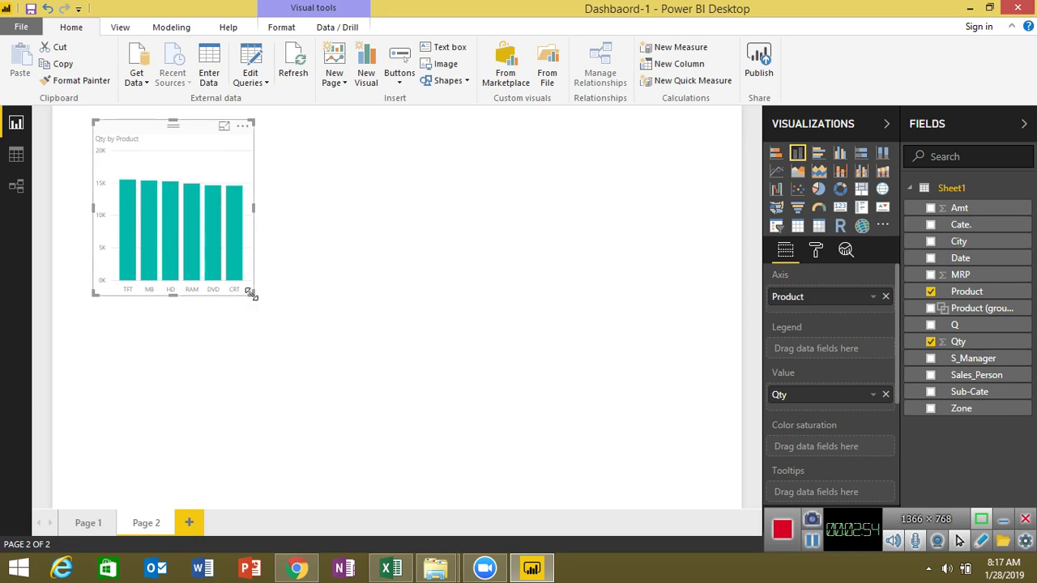
mouse_move(251, 295)
mouse_down()
mouse_move(412, 374)
mouse_move(348, 329)
mouse_up()
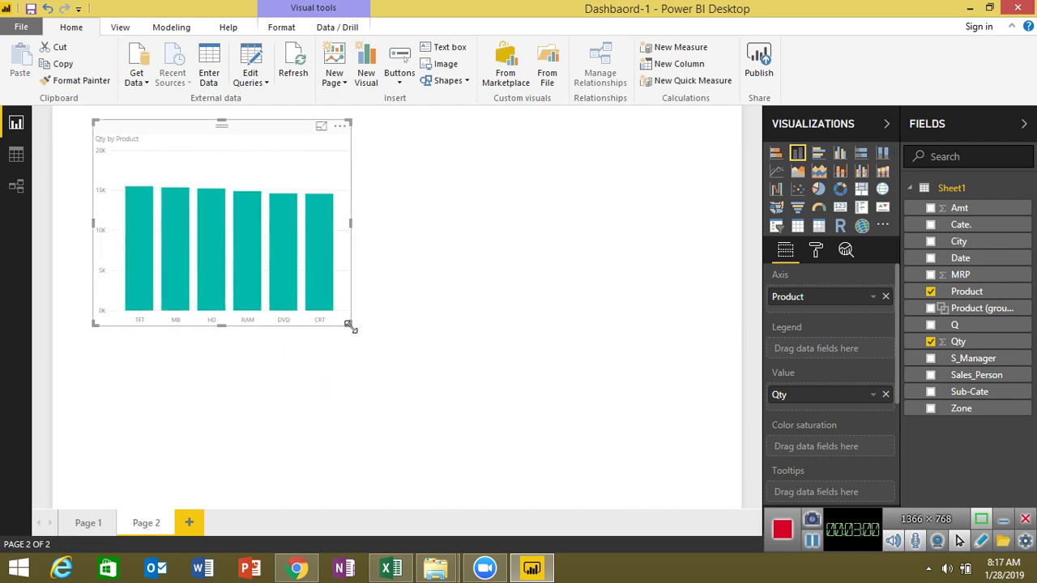
mouse_move(351, 327)
mouse_down()
mouse_move(371, 341)
mouse_move(319, 308)
mouse_move(398, 365)
mouse_move(331, 325)
mouse_move(339, 327)
mouse_up()
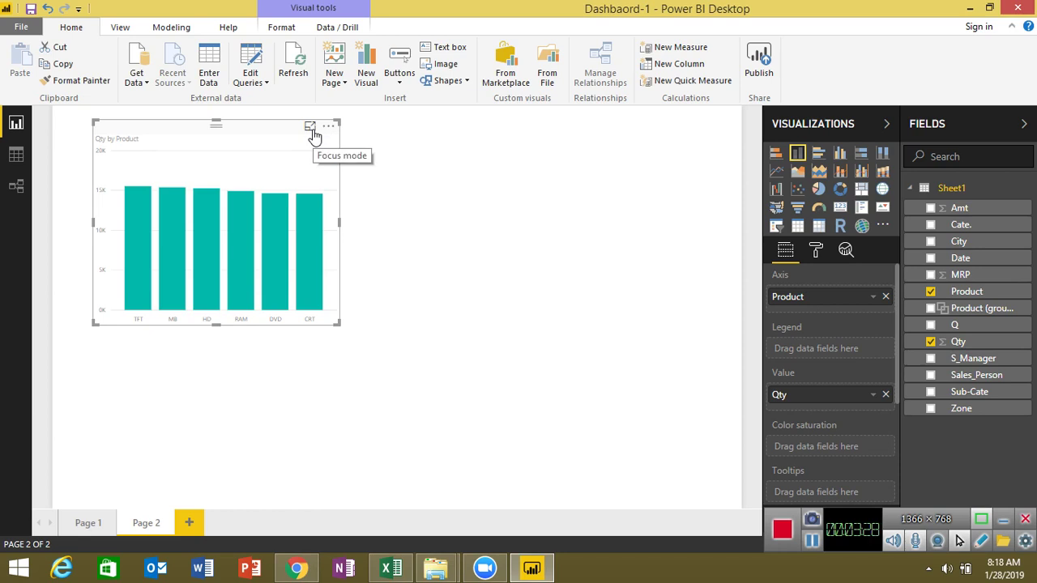
Step: View the Qty by Product column chart, then the Page 1 donut chart, in Focus mode
click(311, 130)
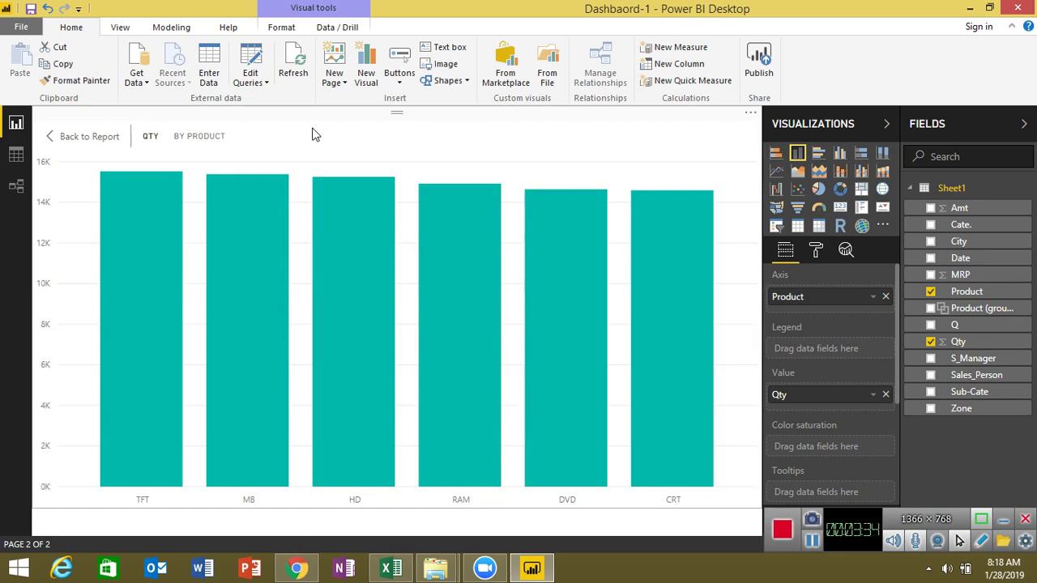
click(110, 138)
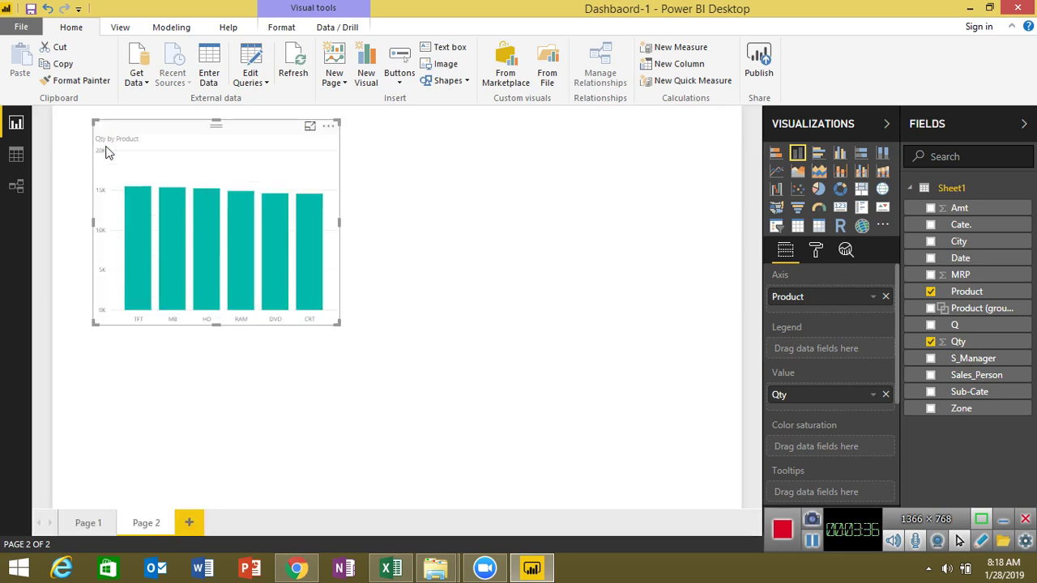
click(85, 524)
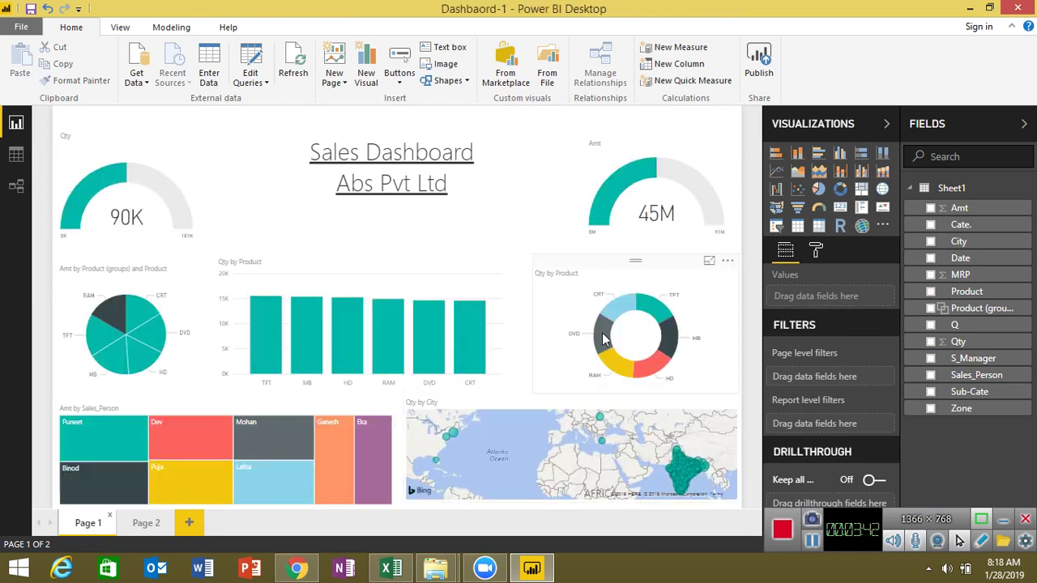
click(709, 262)
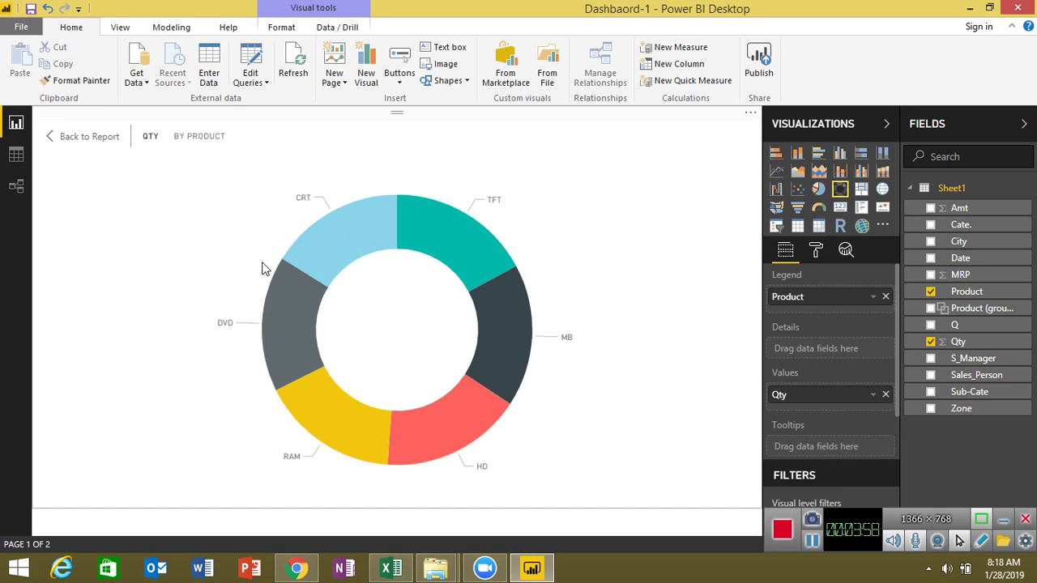
click(73, 139)
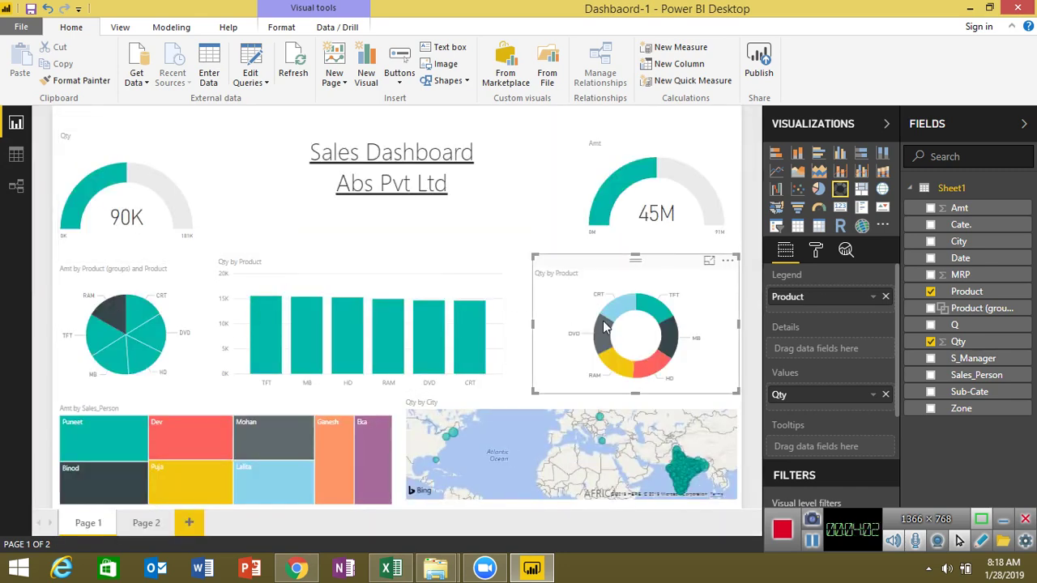
Step: Show the Qty by City map in Focus mode, zoom in, and return to the report
click(707, 418)
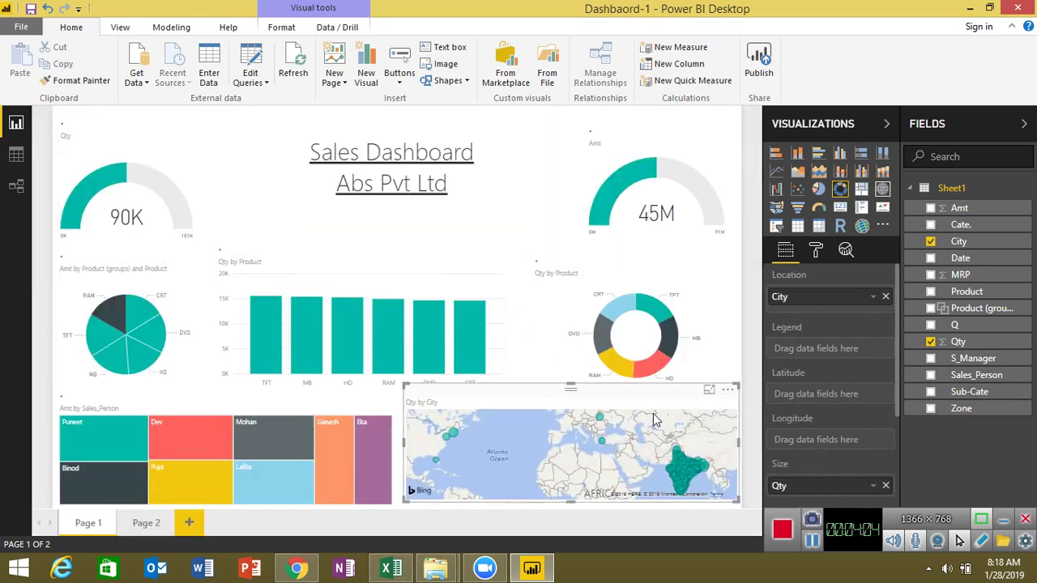
click(709, 392)
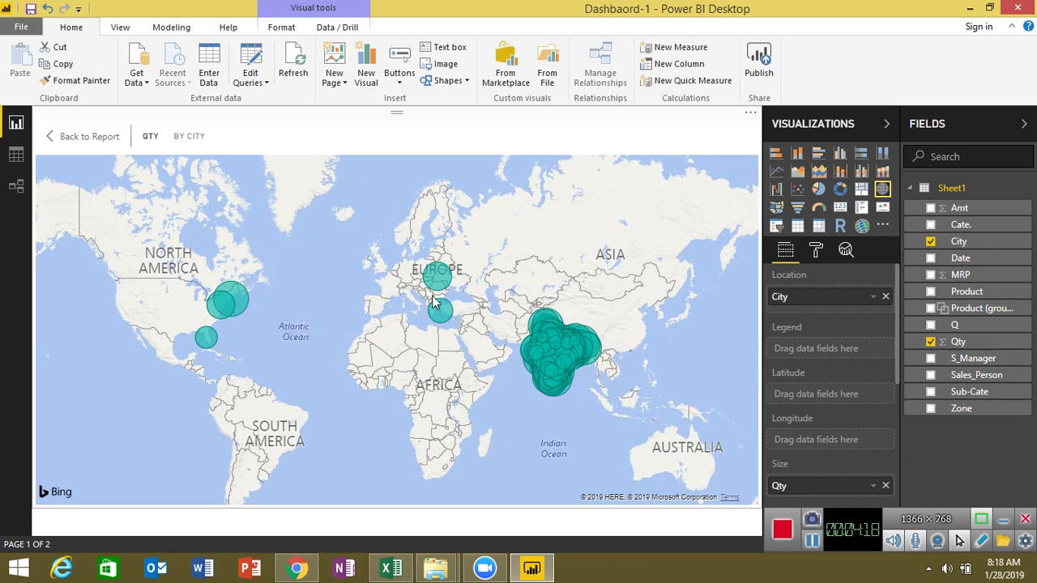
mouse_move(526, 394)
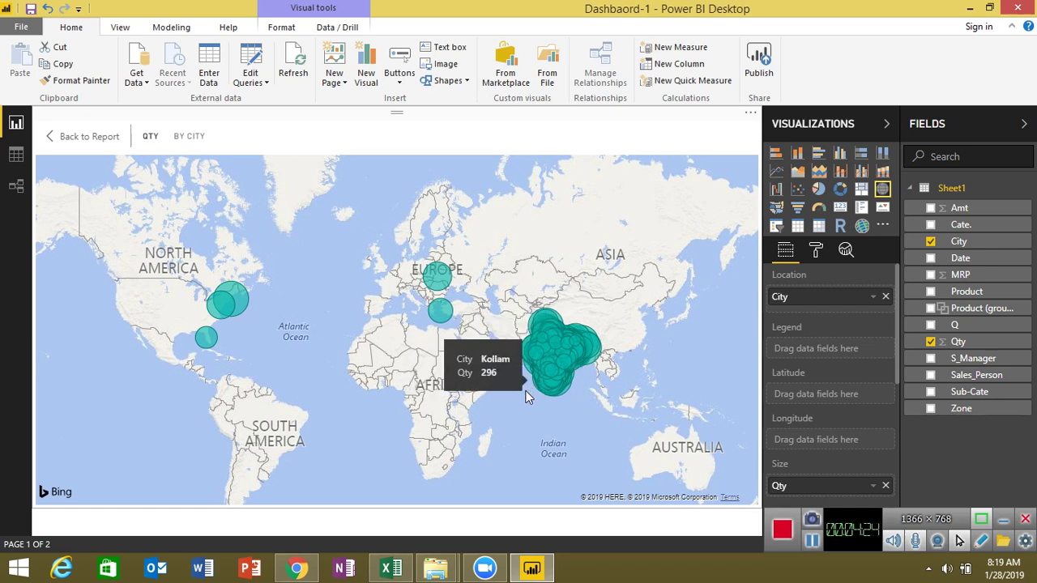
scroll(523, 390, up, 3)
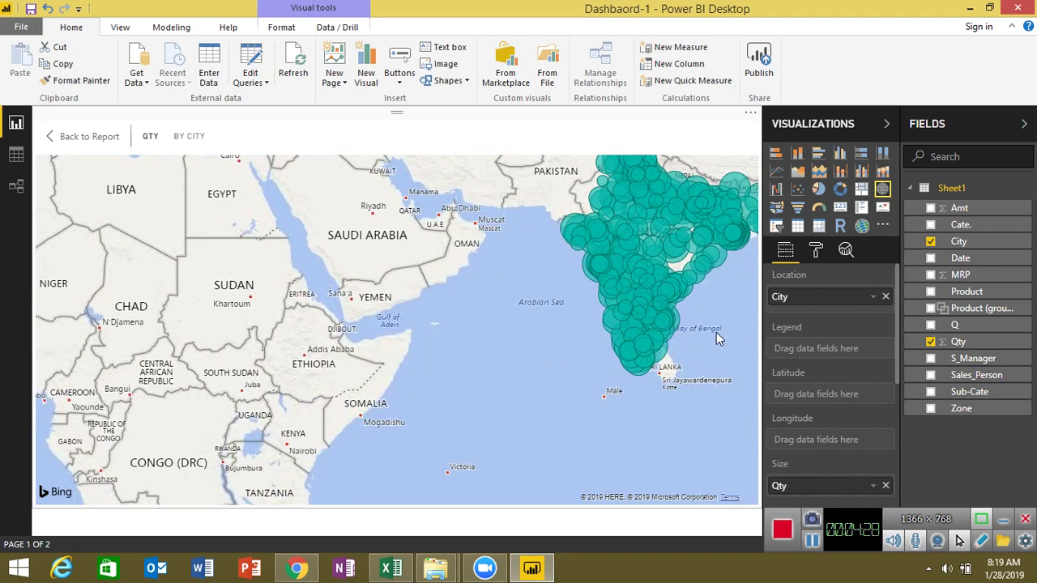
scroll(716, 332, up, 2)
scroll(711, 306, up, 2)
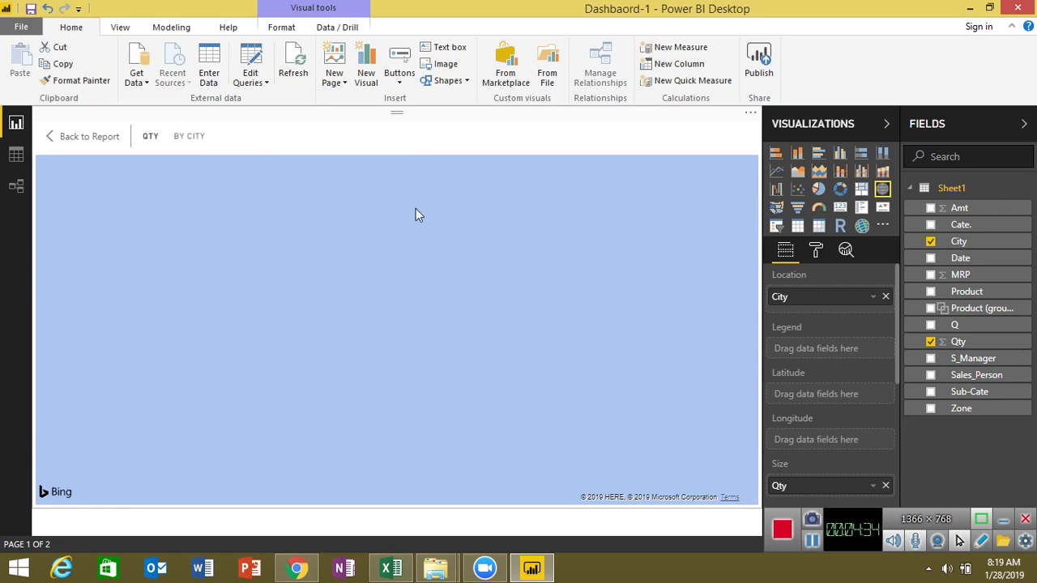
click(89, 136)
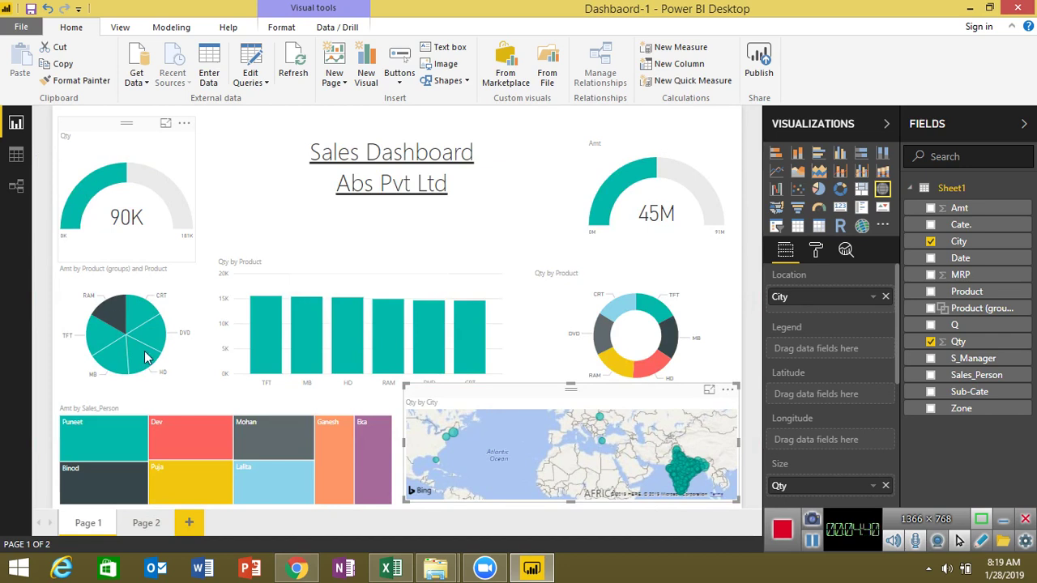
Step: On Page 2, sort the Qty by Product chart by Qty and enlarge it
click(155, 530)
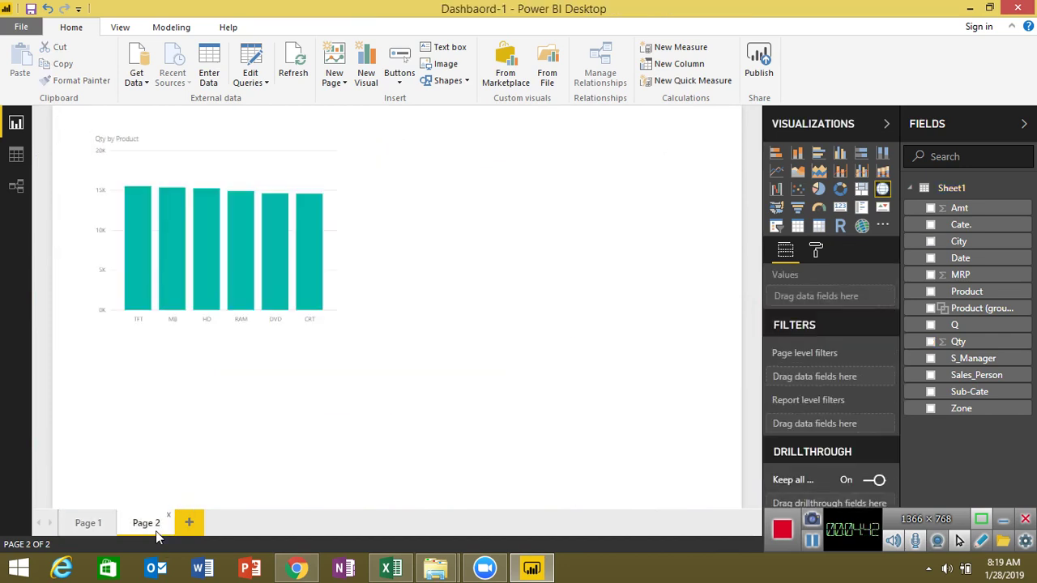
click(278, 144)
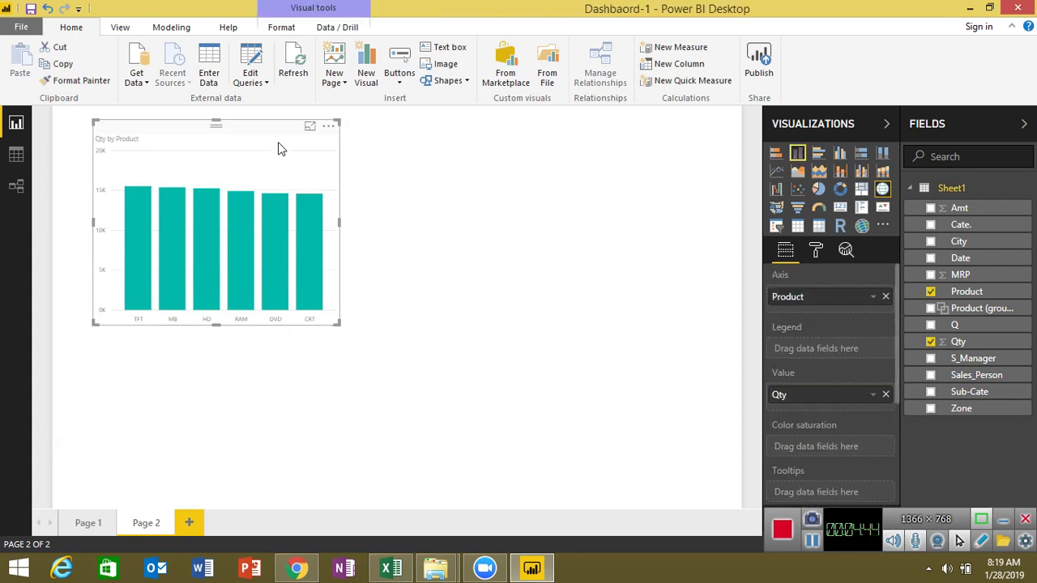
click(329, 131)
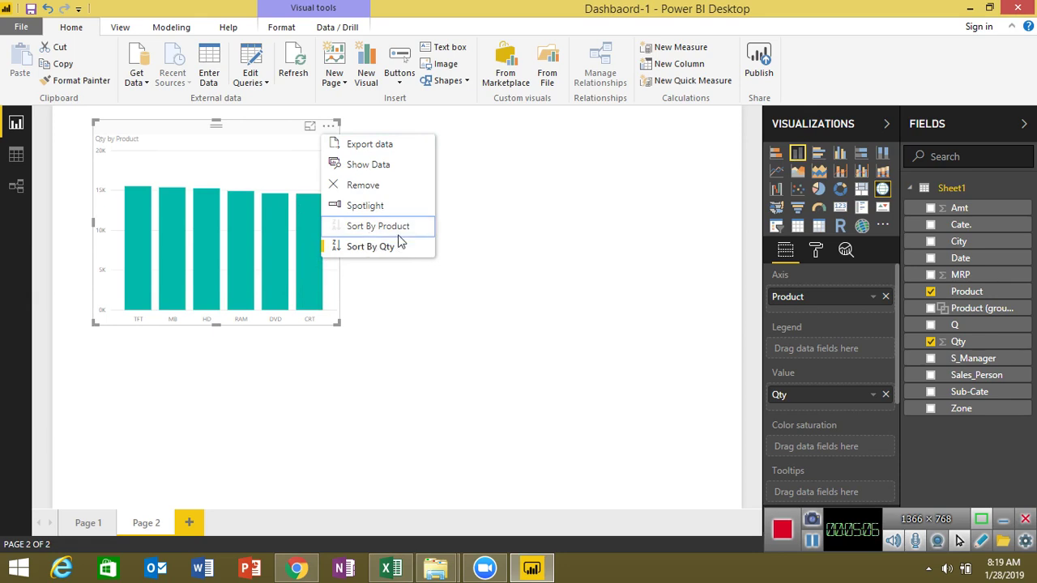
click(393, 248)
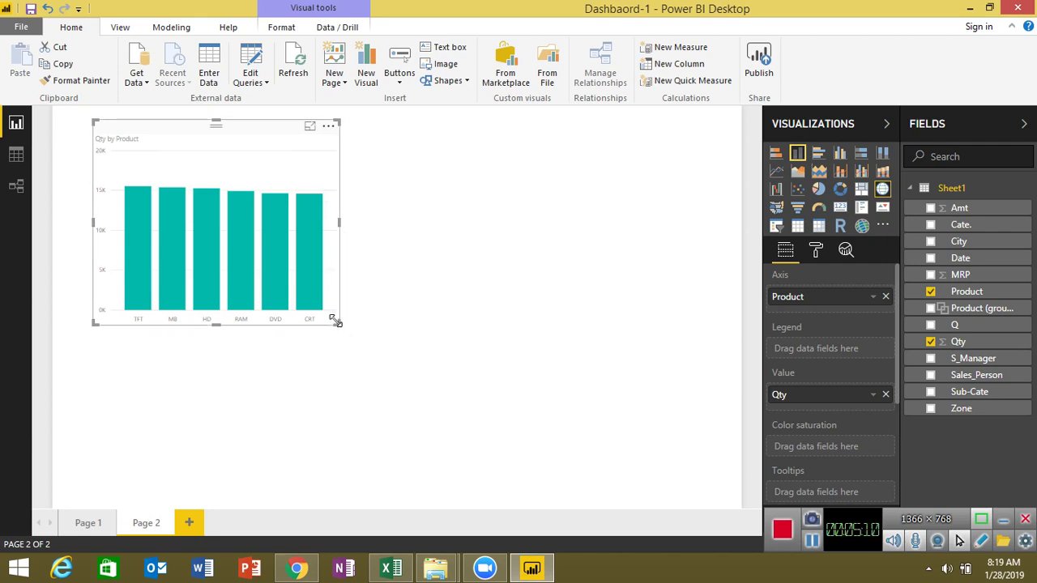
drag(336, 320, 549, 369)
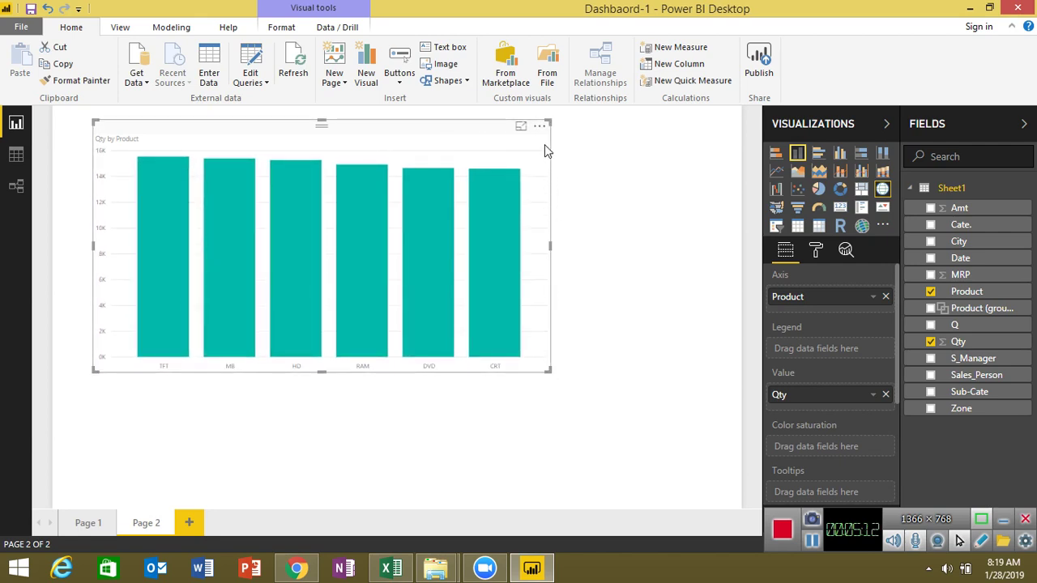
Step: In Focus mode, sort the bars by Product, then back by Qty, highest first
click(523, 127)
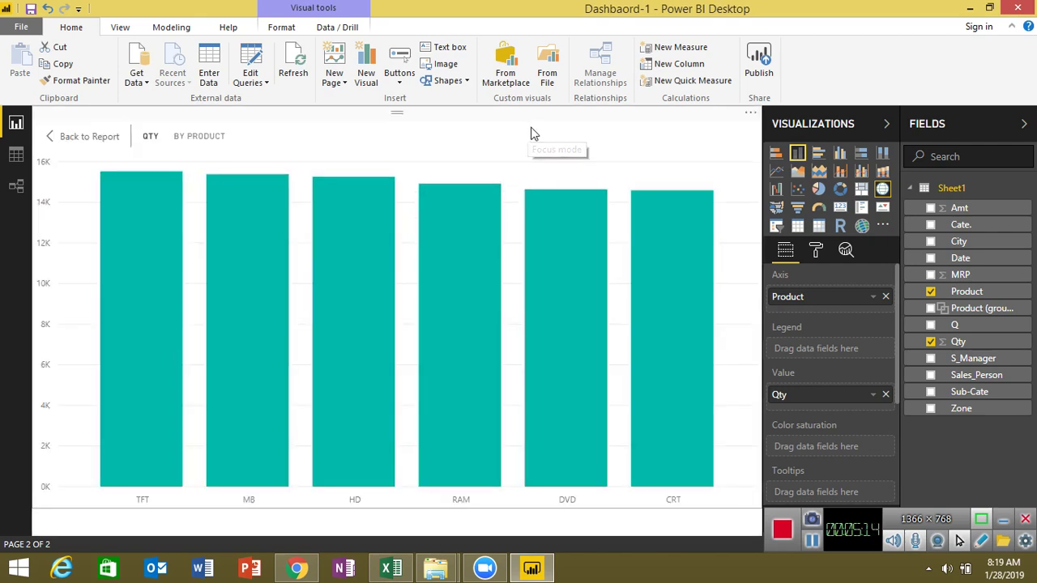
click(750, 114)
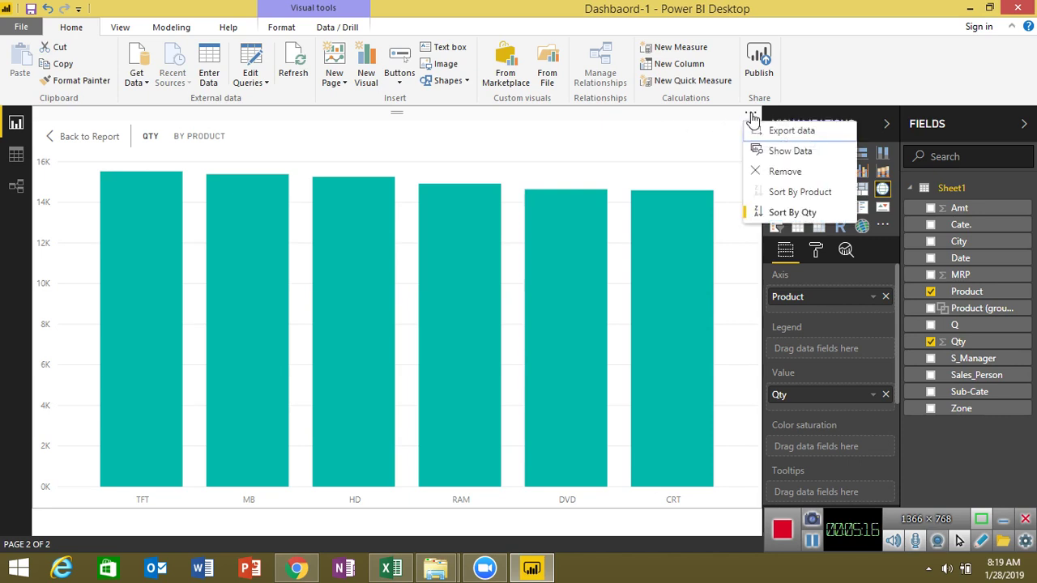
click(799, 200)
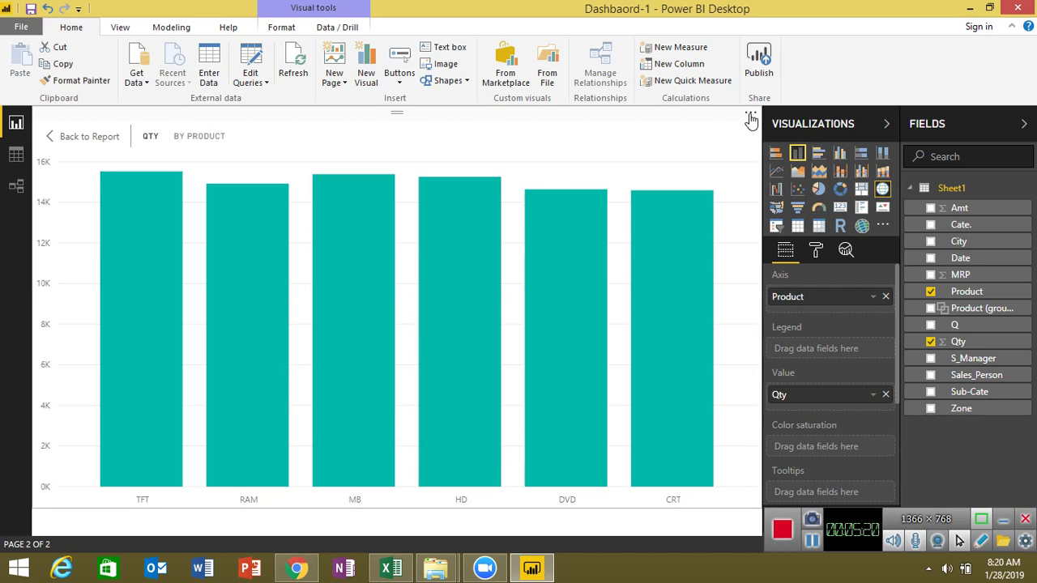
click(750, 115)
click(791, 213)
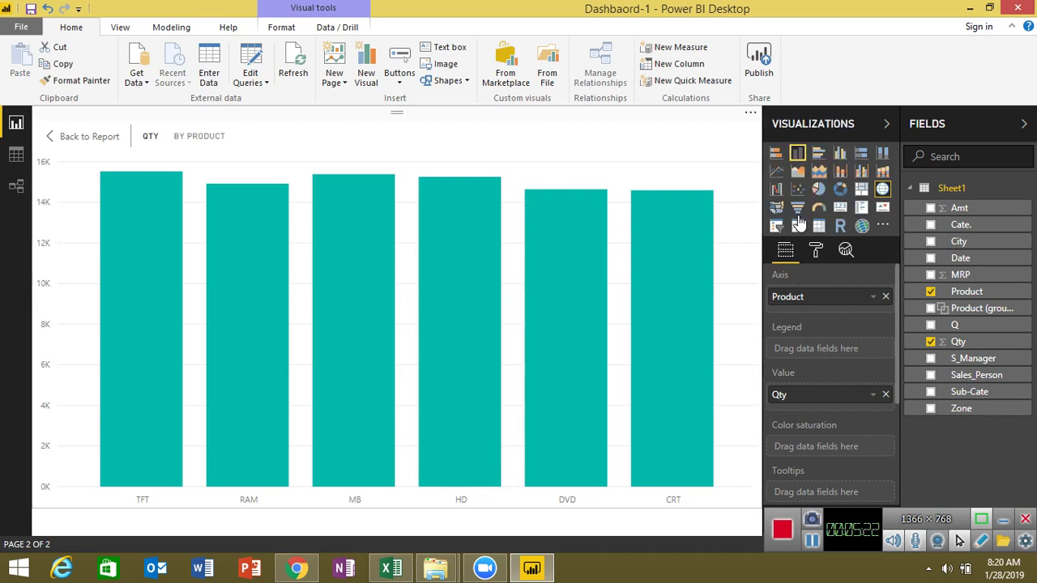
Step: Open and dismiss the chart's More options menu, leaving Focus mode for the report
click(750, 115)
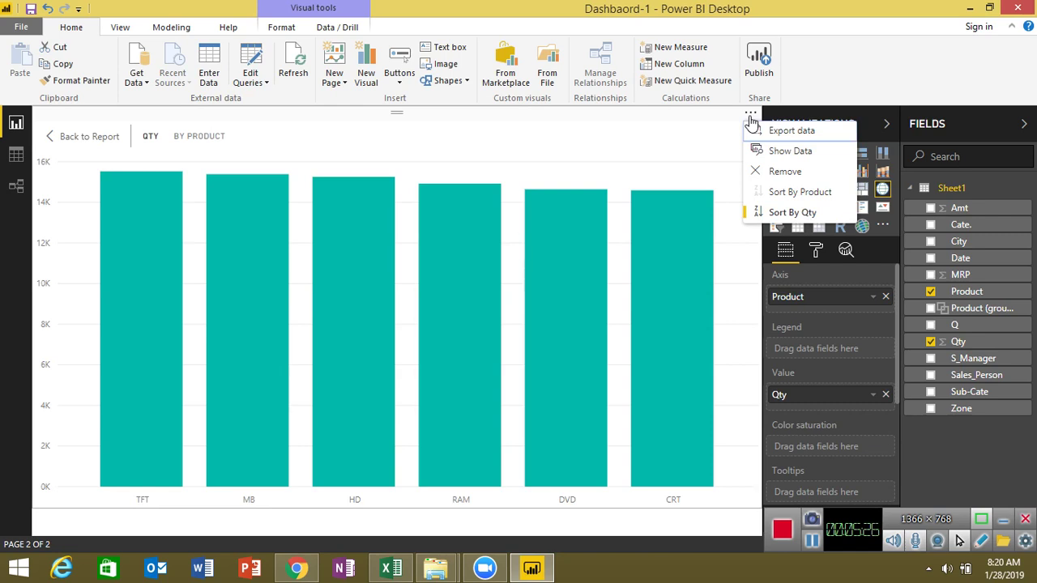
click(702, 133)
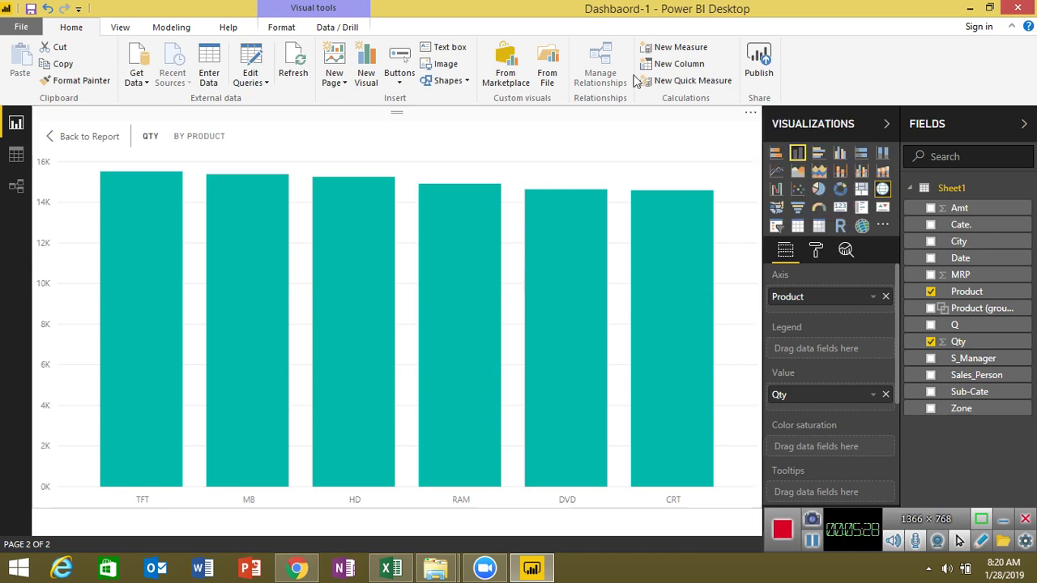
click(749, 115)
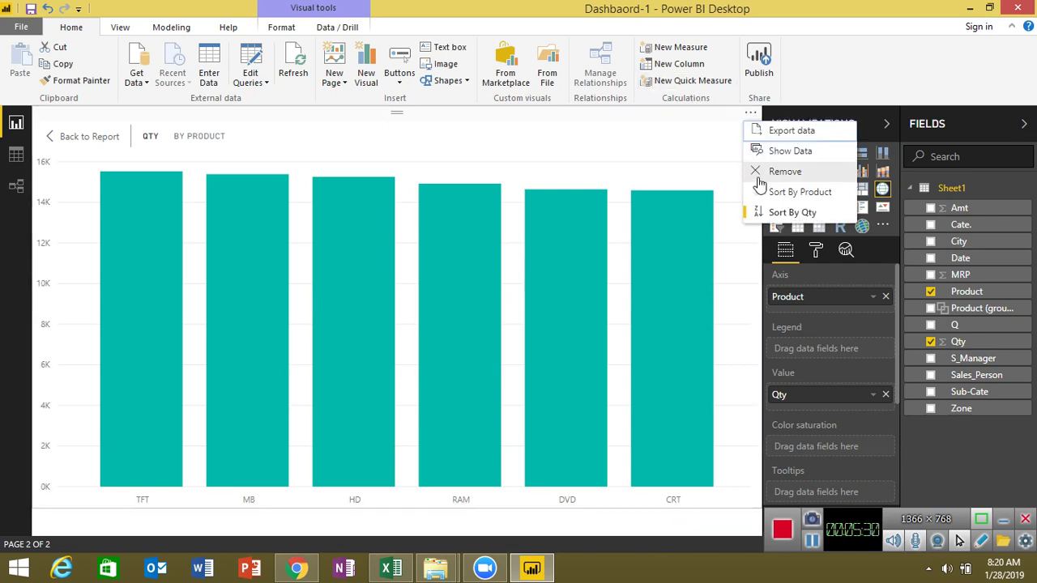
click(700, 143)
click(85, 136)
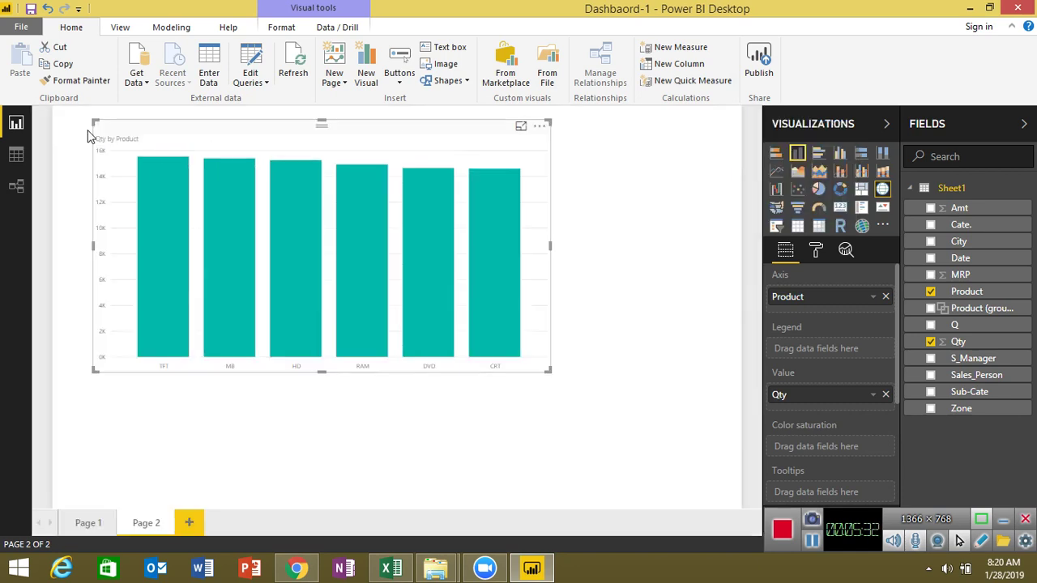
click(538, 127)
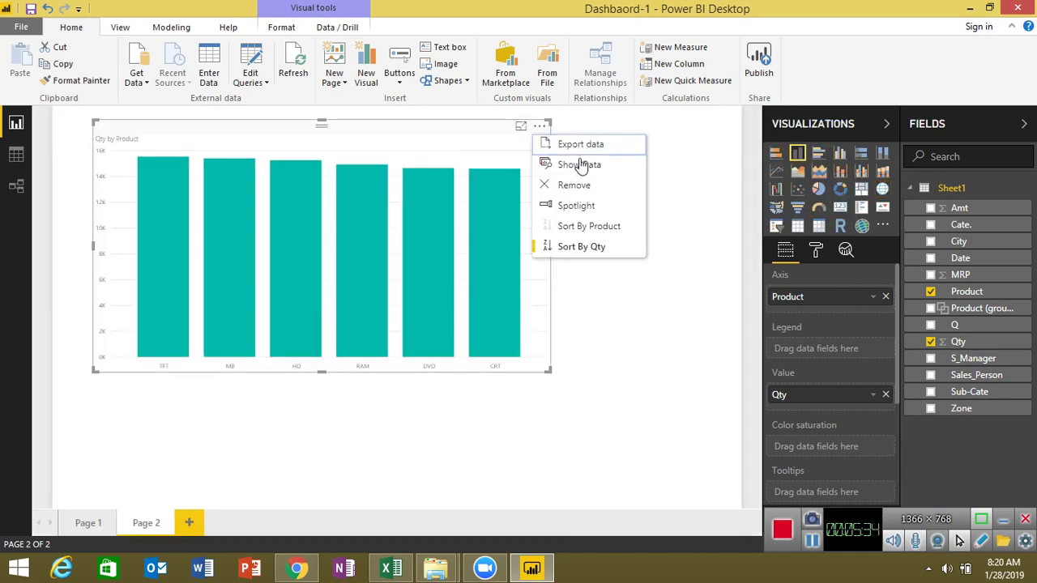
click(599, 204)
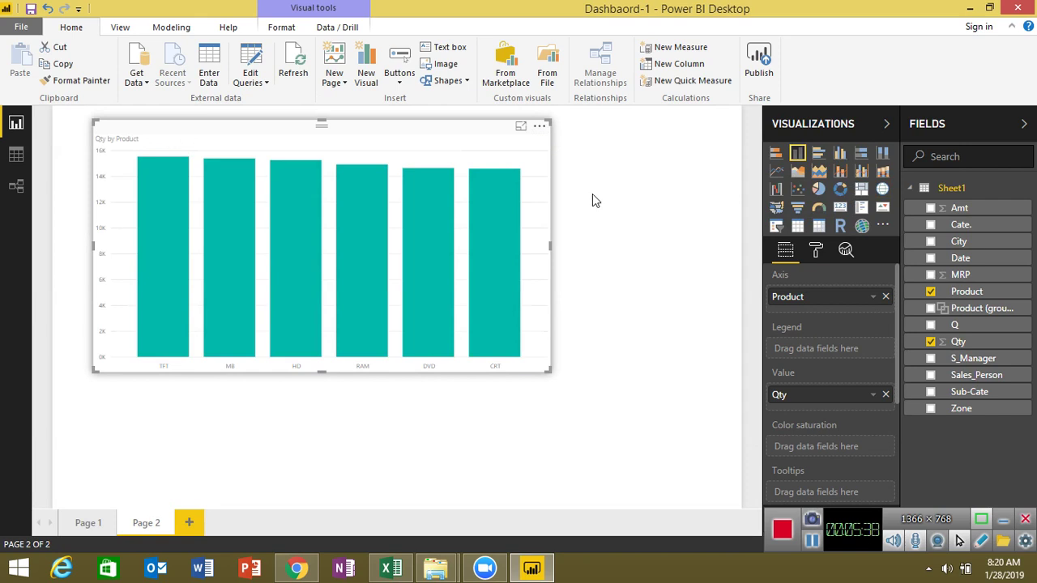
click(539, 127)
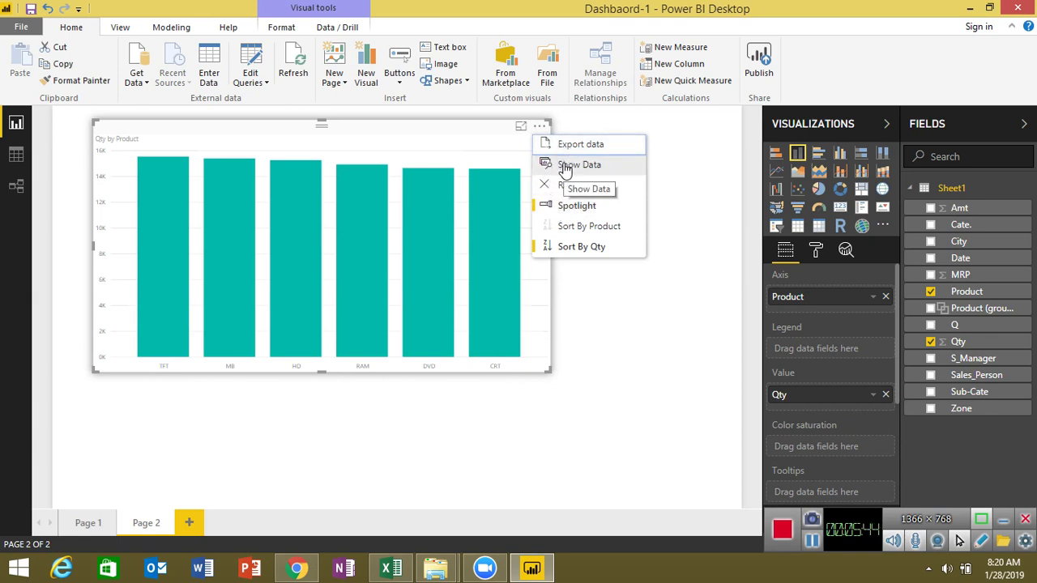
click(522, 127)
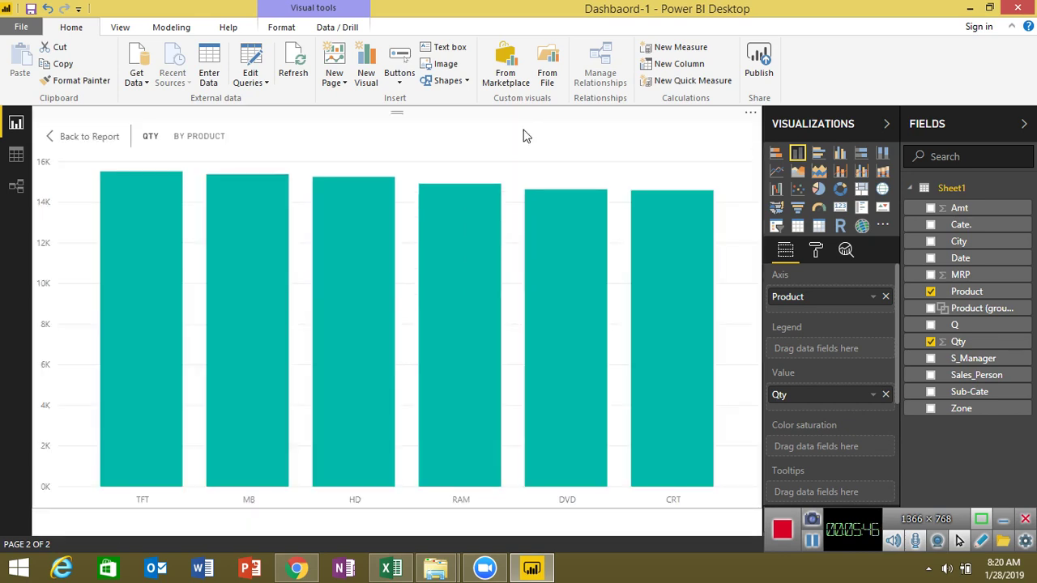
click(750, 113)
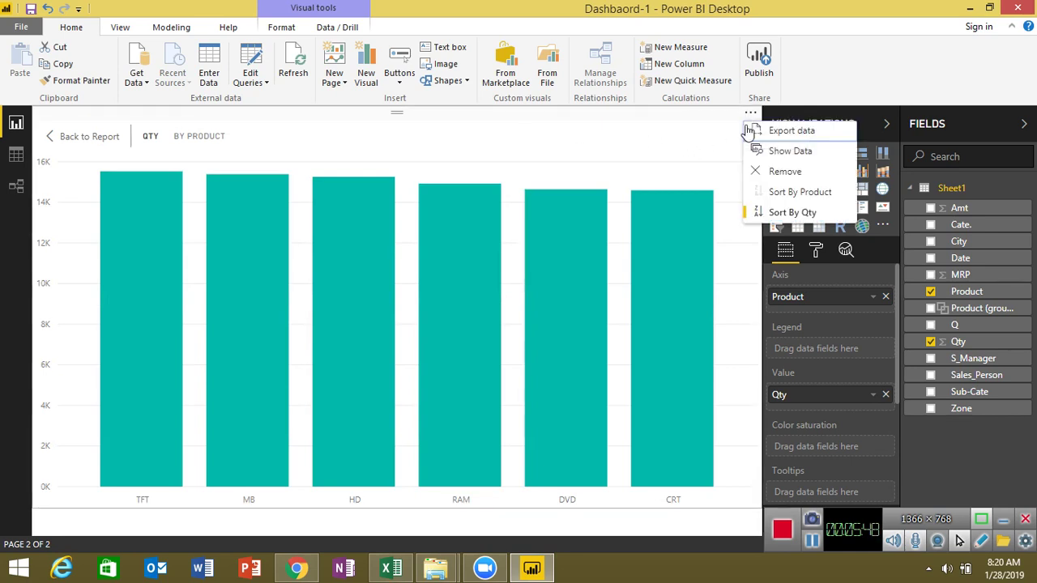
click(779, 151)
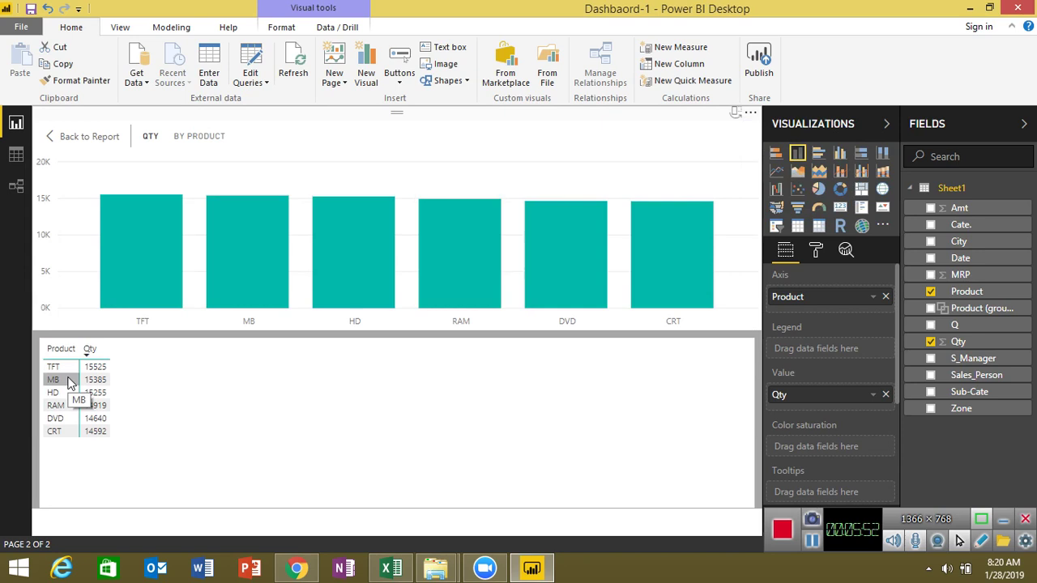
click(75, 394)
click(87, 408)
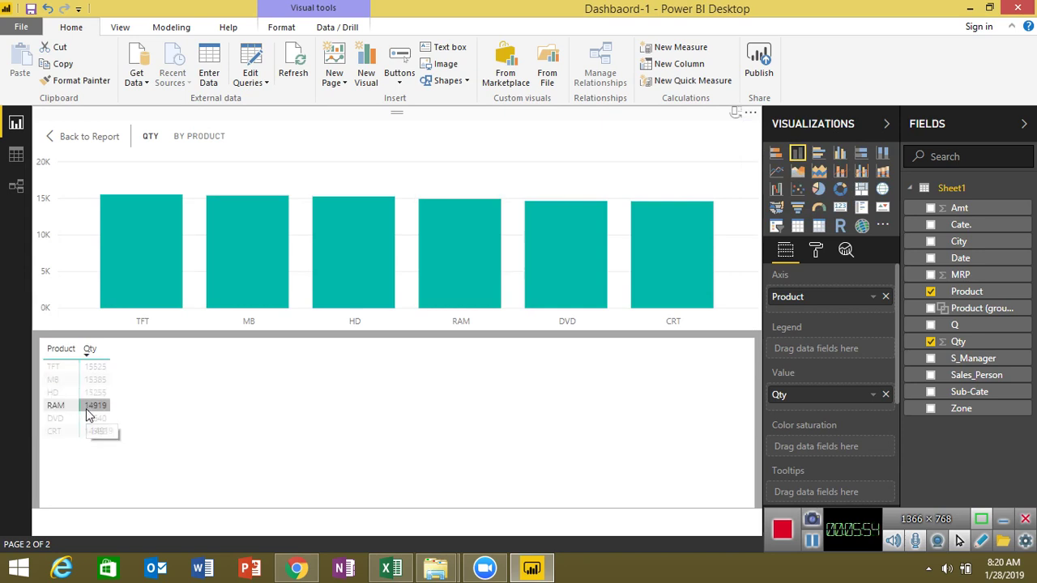
click(62, 418)
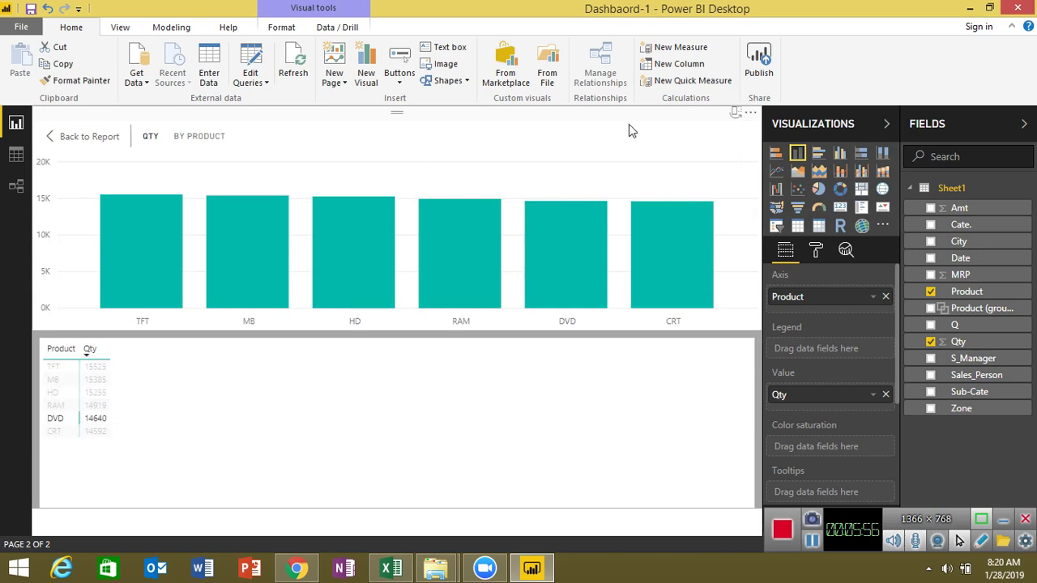
click(736, 116)
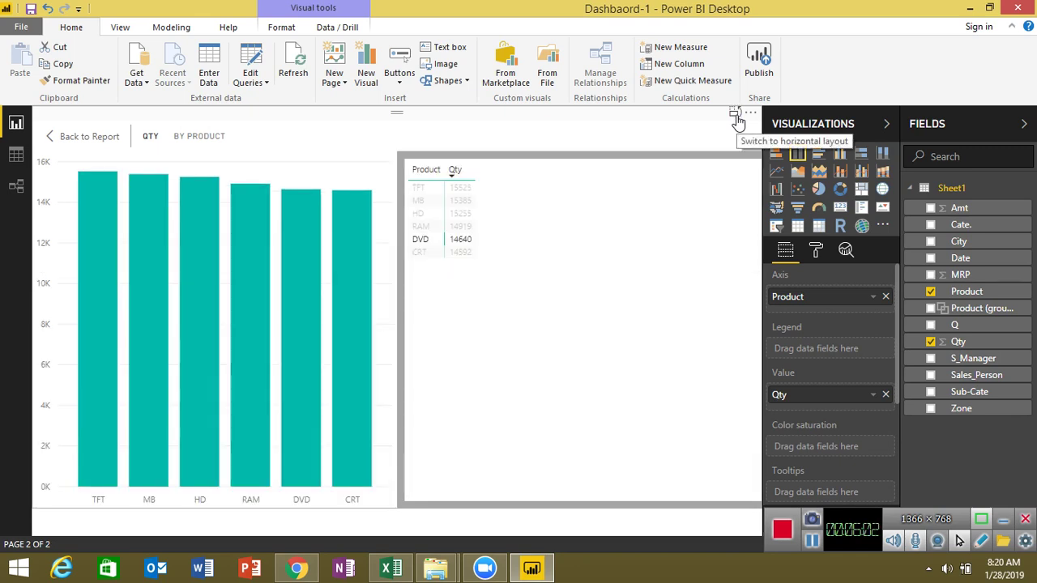
click(736, 116)
click(736, 115)
click(736, 116)
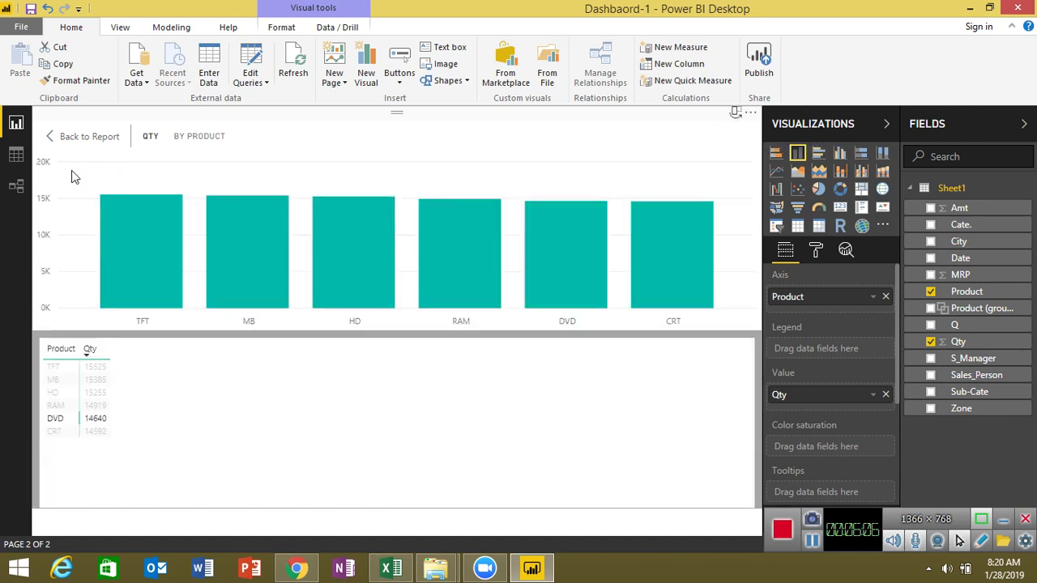
click(83, 138)
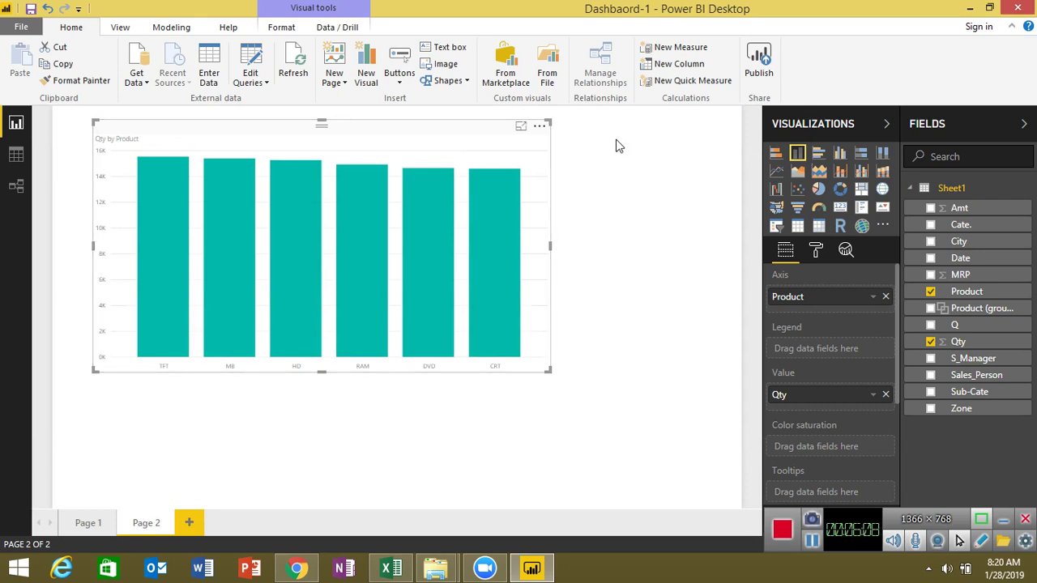
Step: Start exporting the chart data to CSV, cancel the save, and show the desktop
click(539, 126)
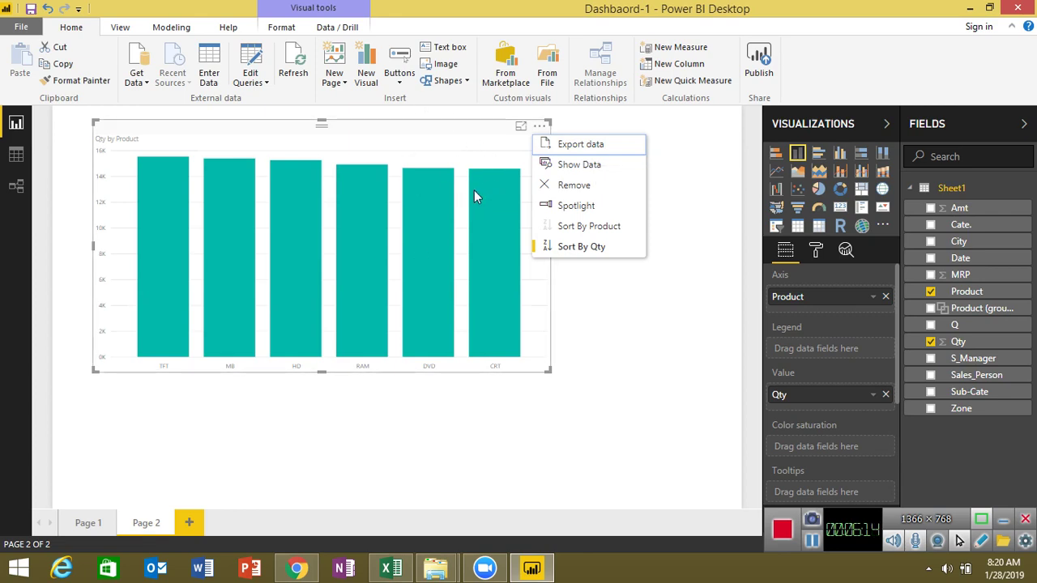
click(593, 151)
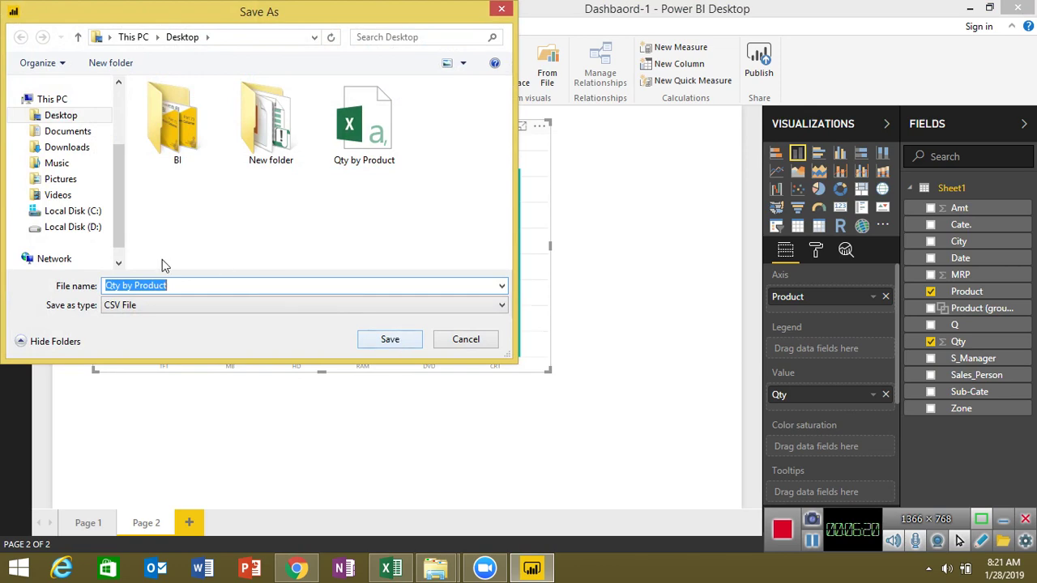
click(467, 346)
key(super+d)
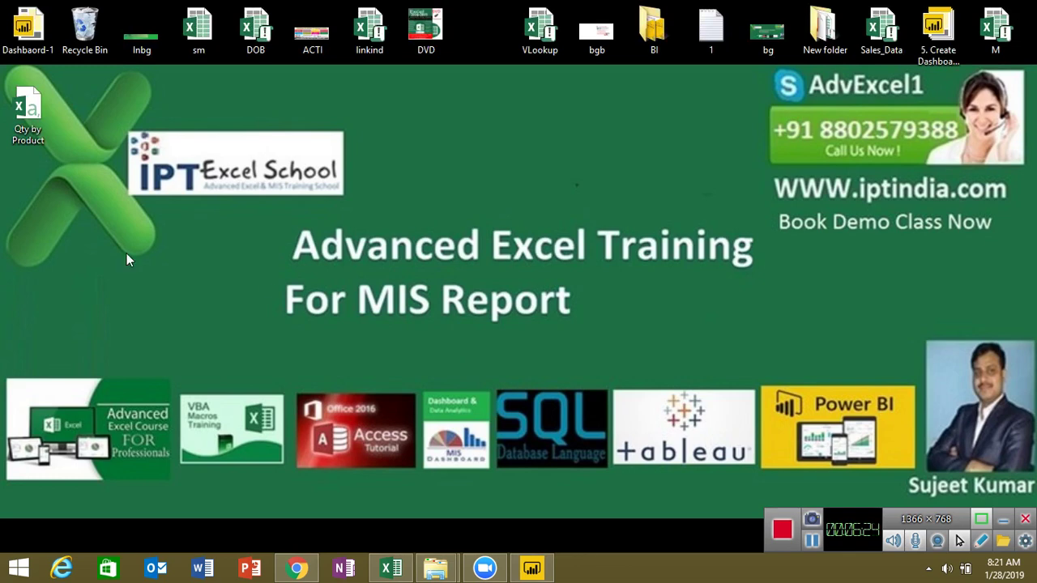
Step: Open the Qty by Product CSV in Excel, then return to Power BI
double_click(36, 120)
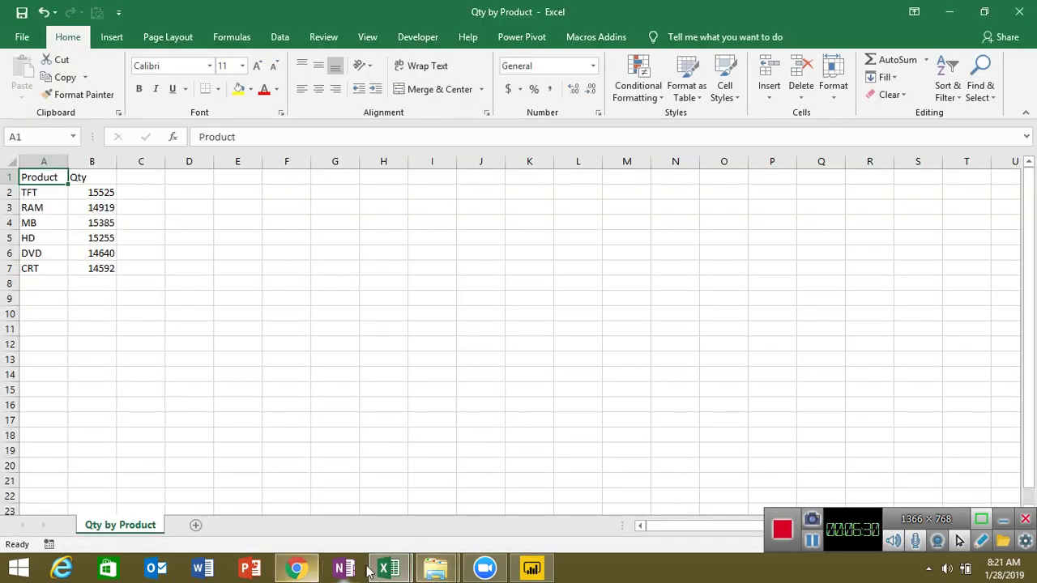
click(532, 569)
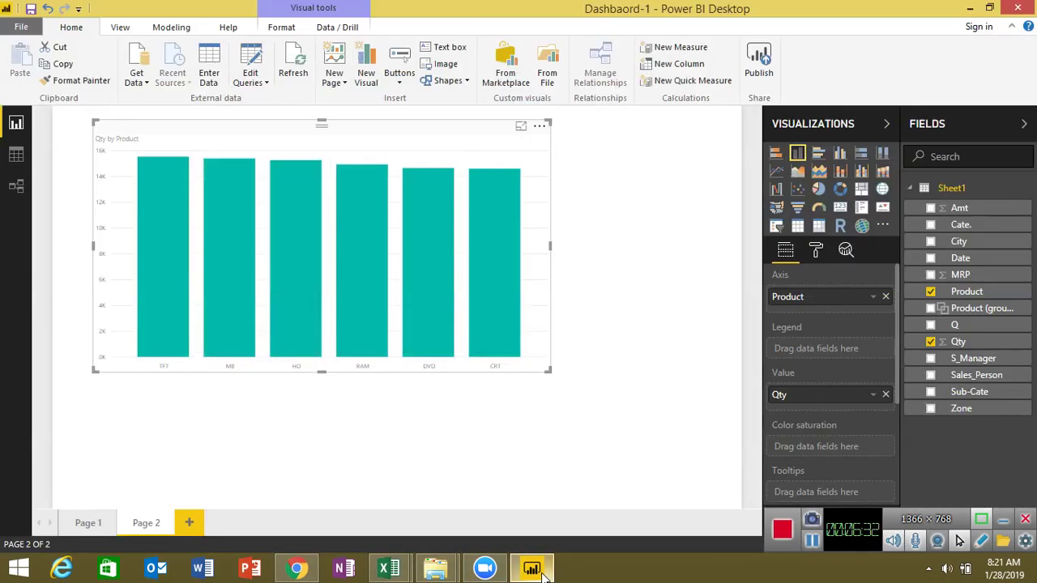
Step: Inspect the City column in Data view, then go back to Report view
click(17, 154)
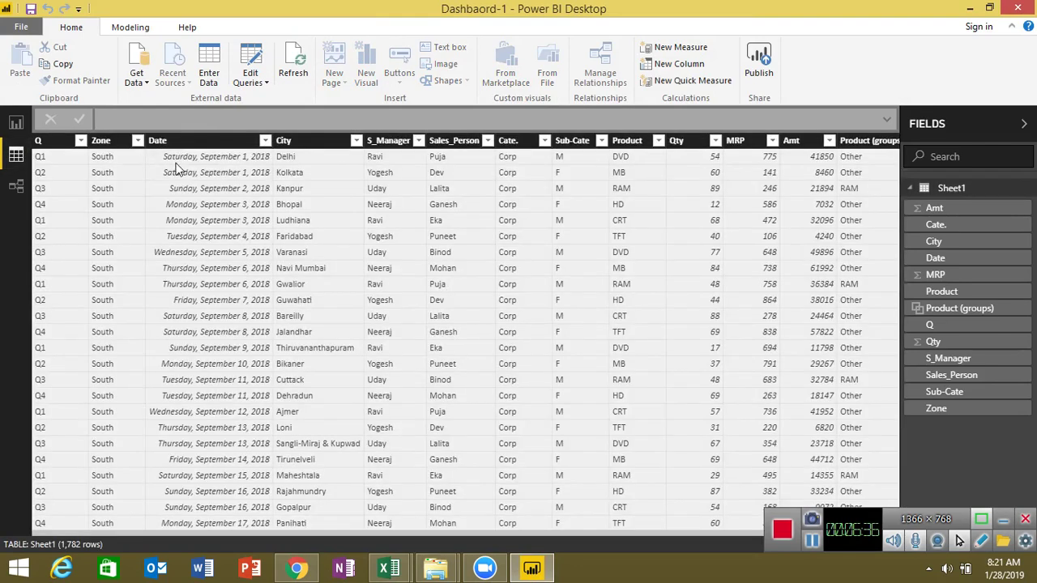
click(311, 193)
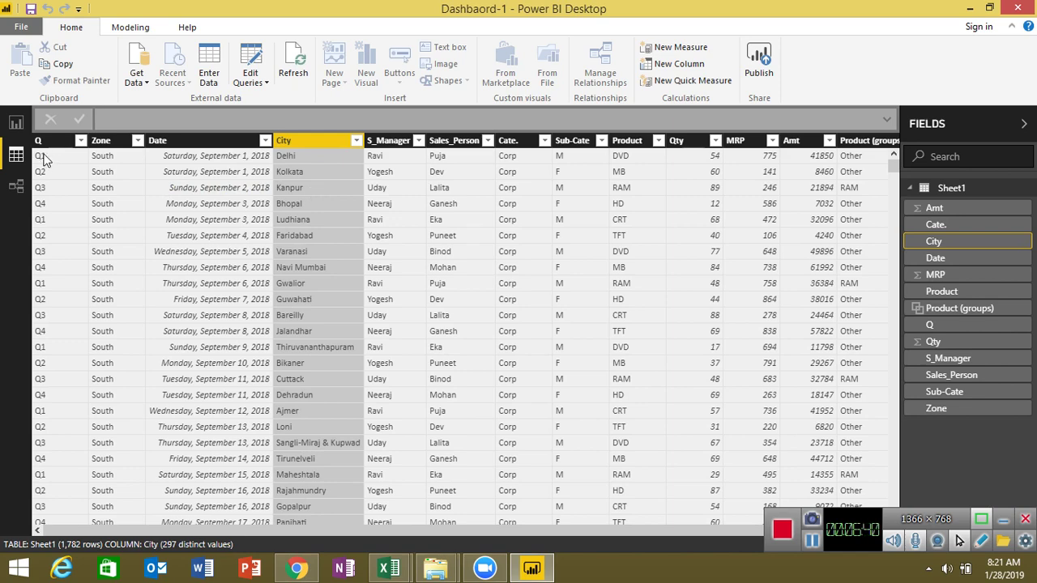
click(16, 121)
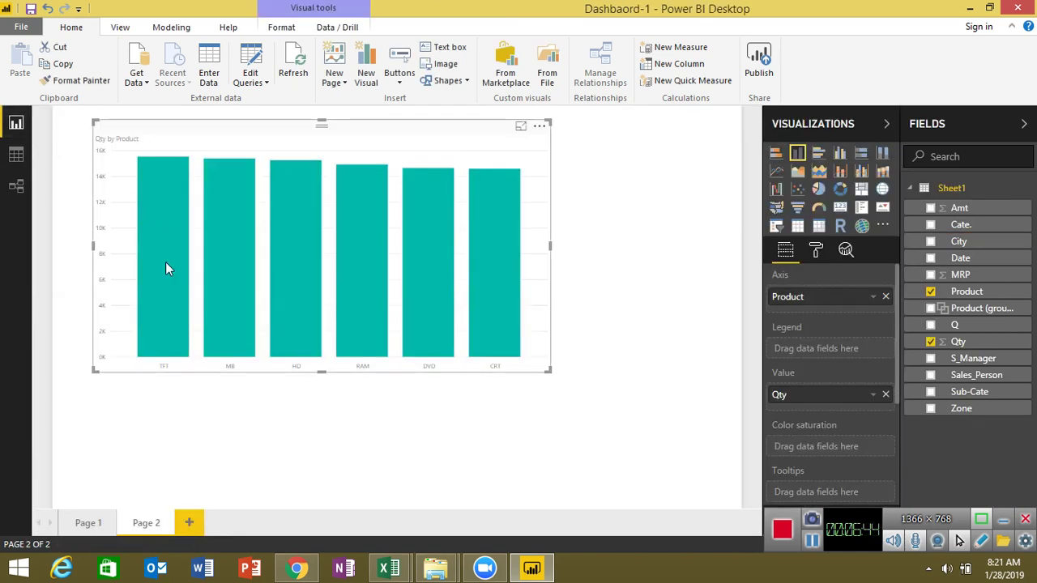
Step: Change the chart to a Table, then a Matrix, then back to a Table
click(799, 228)
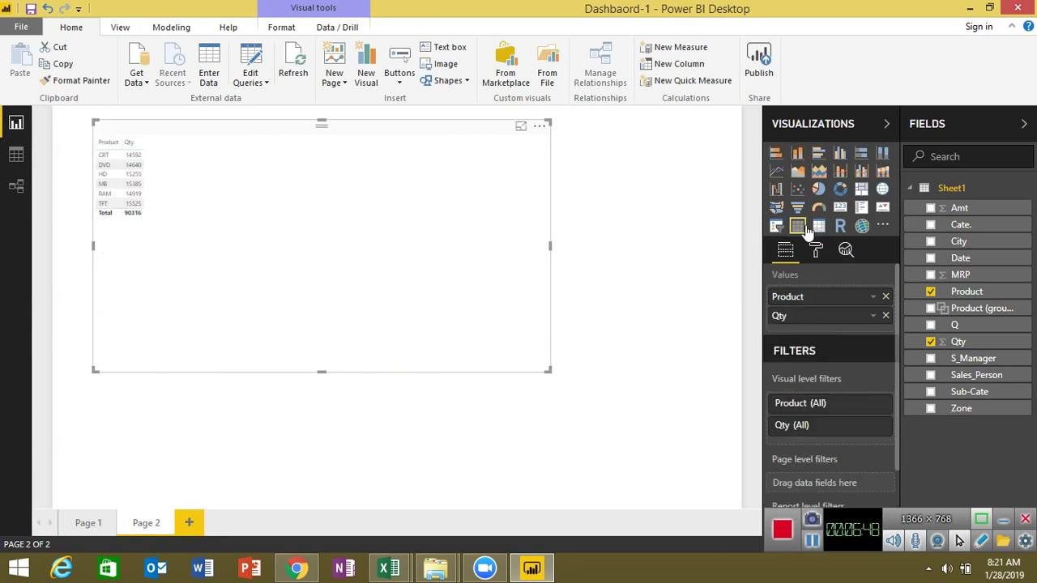
click(820, 227)
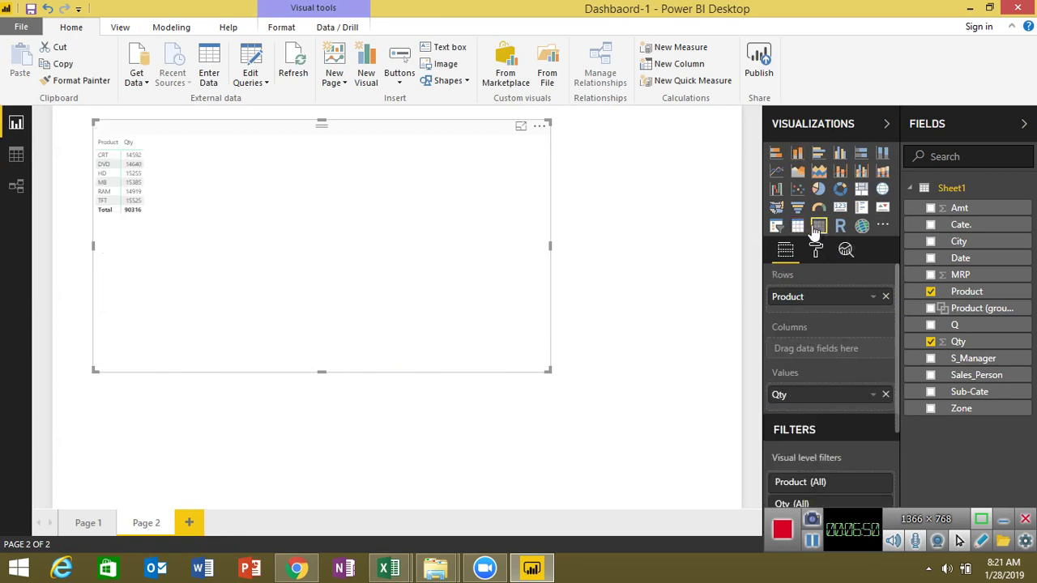
click(797, 228)
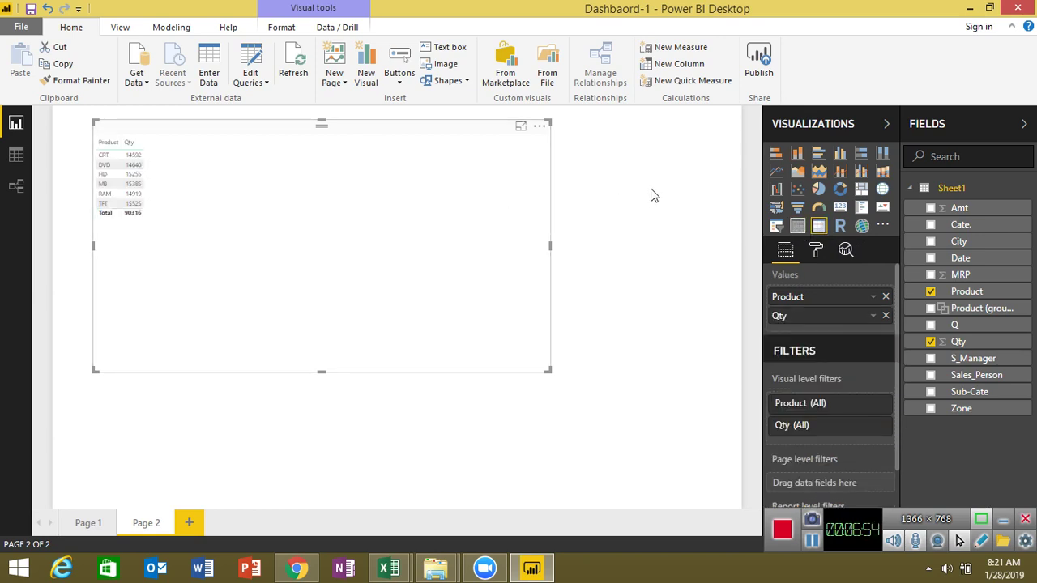
mouse_move(388, 569)
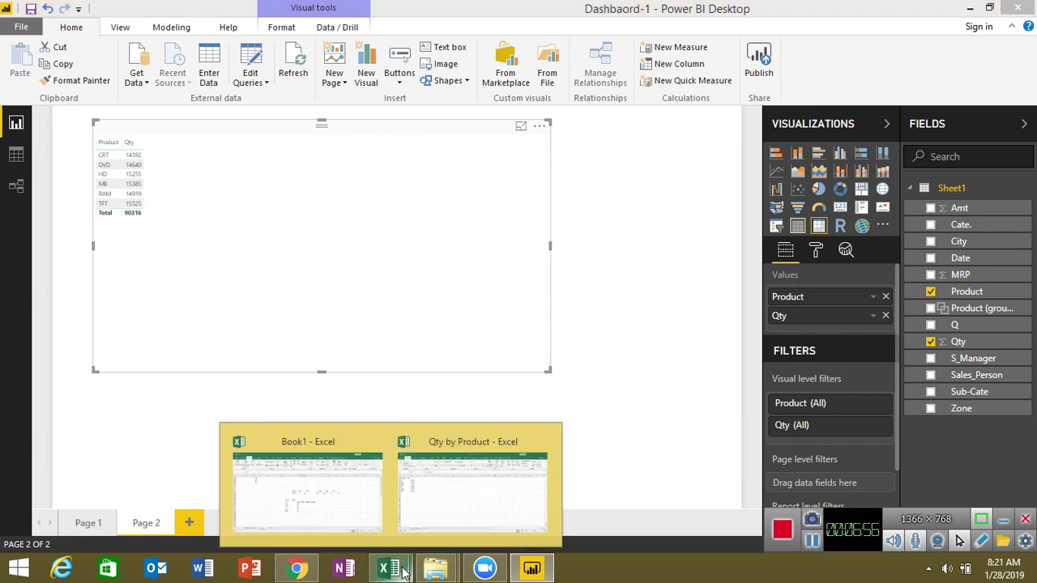
click(426, 523)
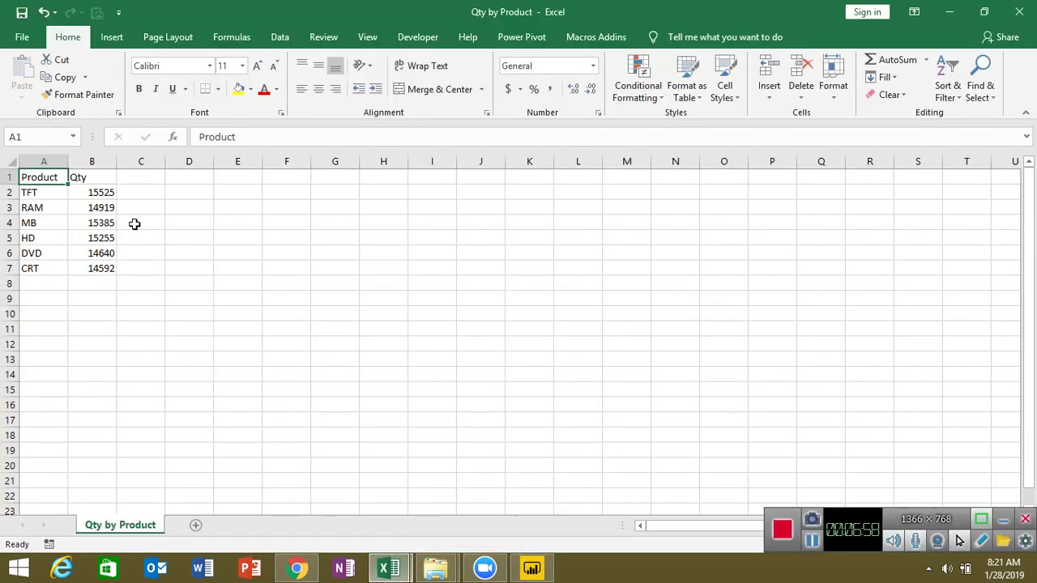
click(103, 209)
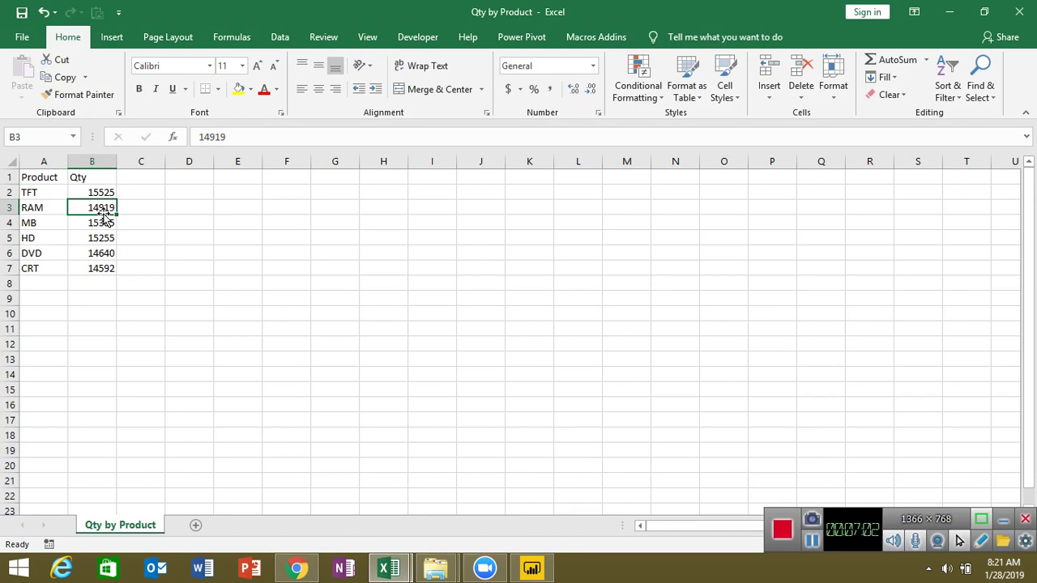
click(531, 569)
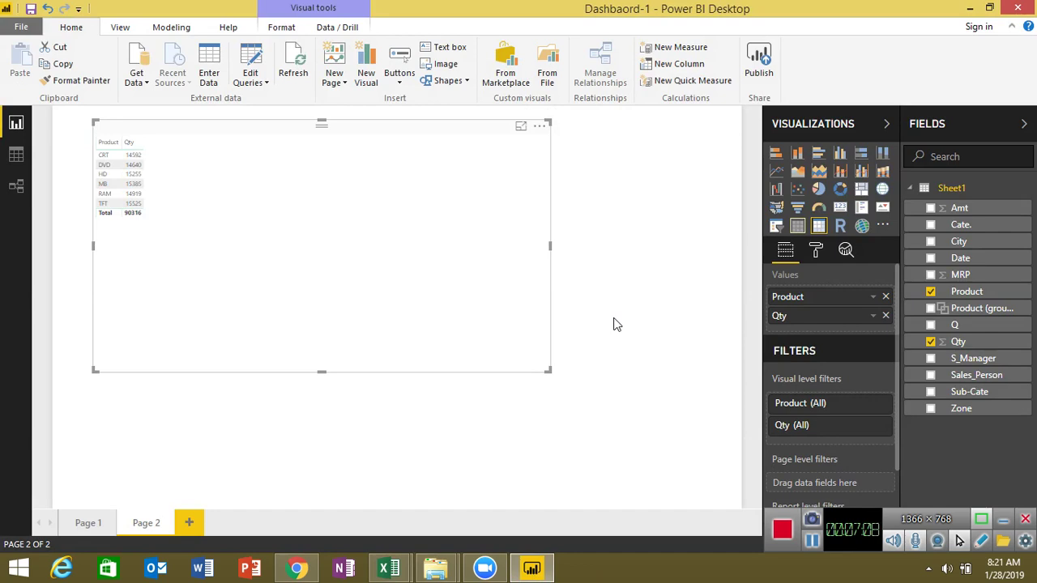
Step: Make the visual a Clustered Column chart, add Count of Sub-Cate as colour saturation, then remove it
click(796, 159)
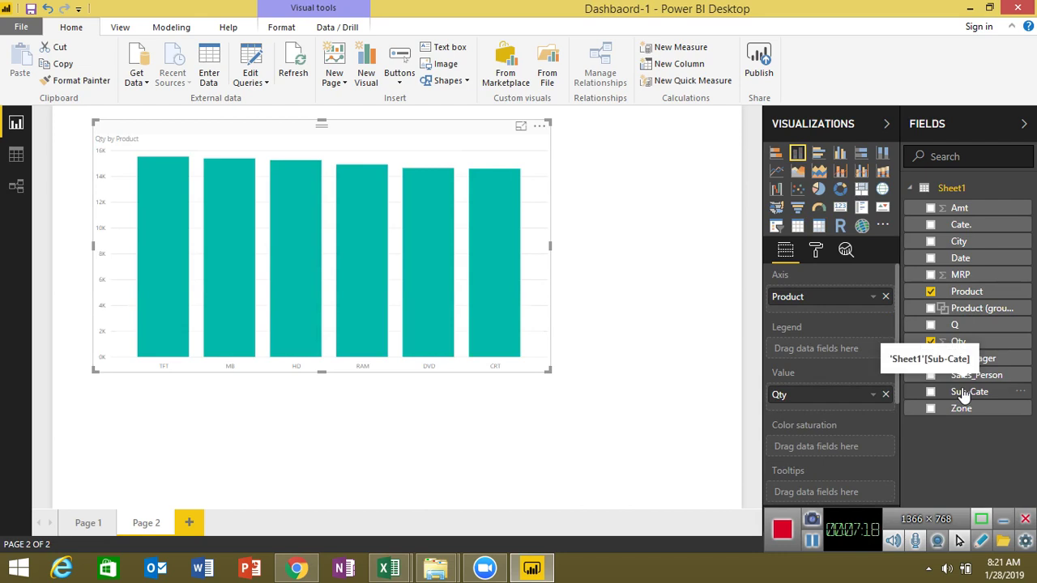
mouse_move(964, 394)
mouse_down()
mouse_move(906, 434)
mouse_move(855, 445)
mouse_up()
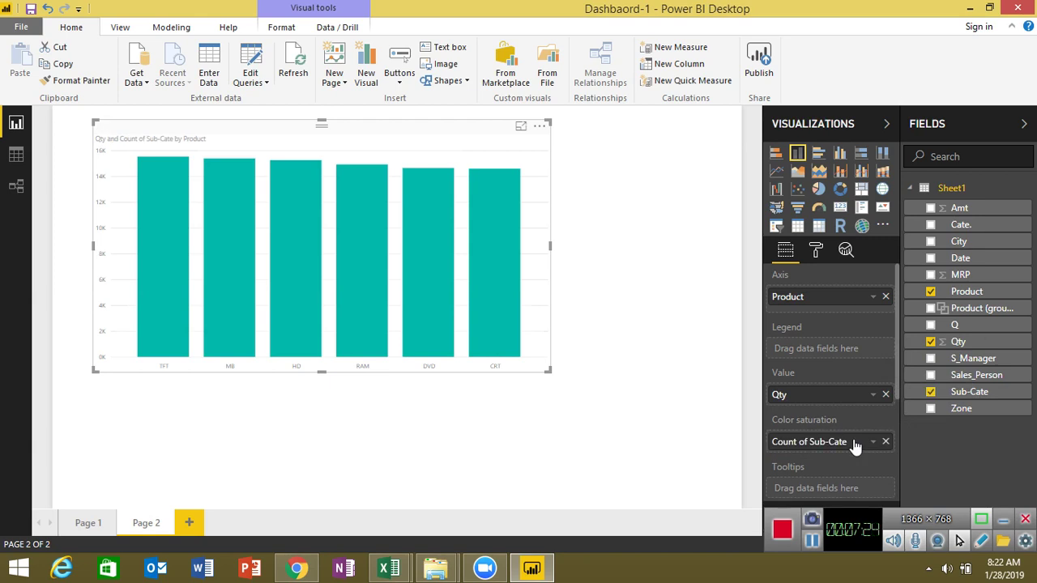
click(878, 442)
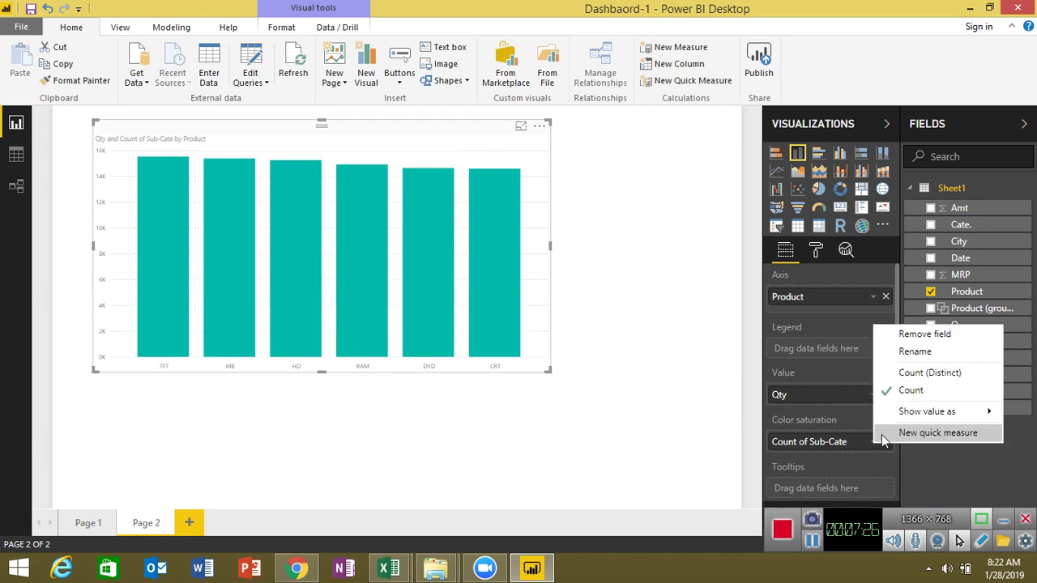
double_click(818, 440)
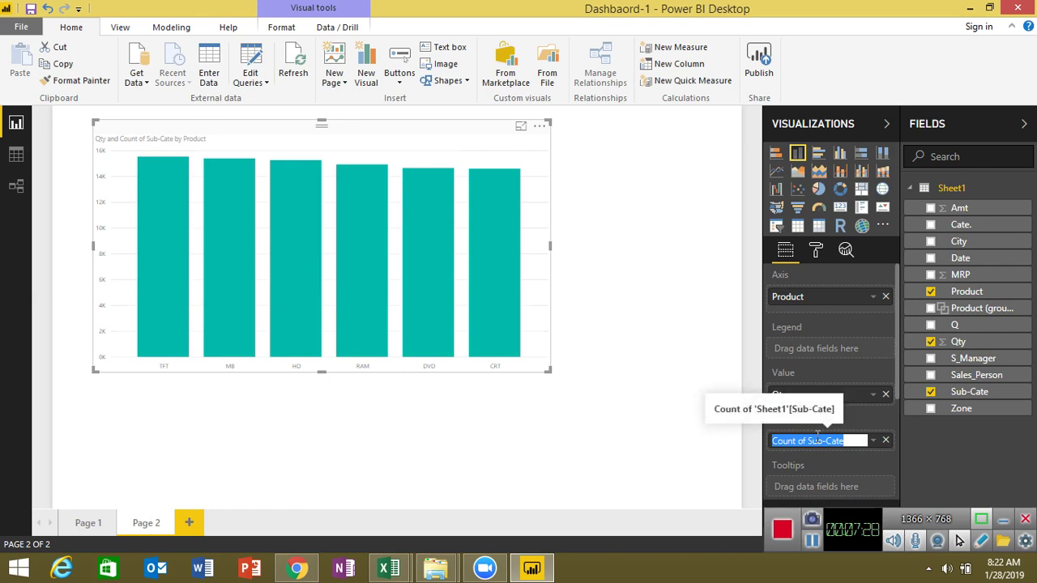
key(Return)
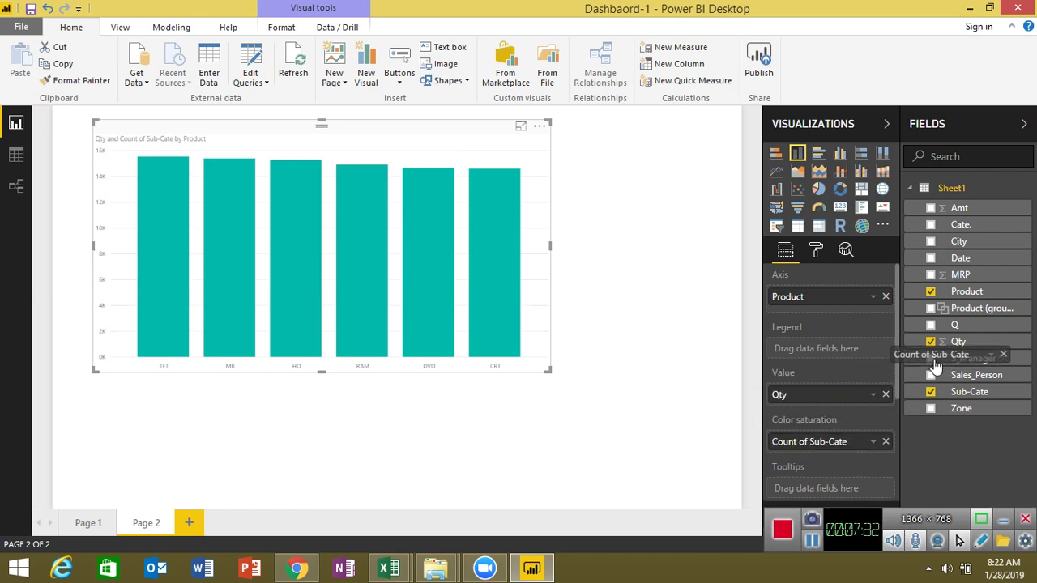
click(885, 442)
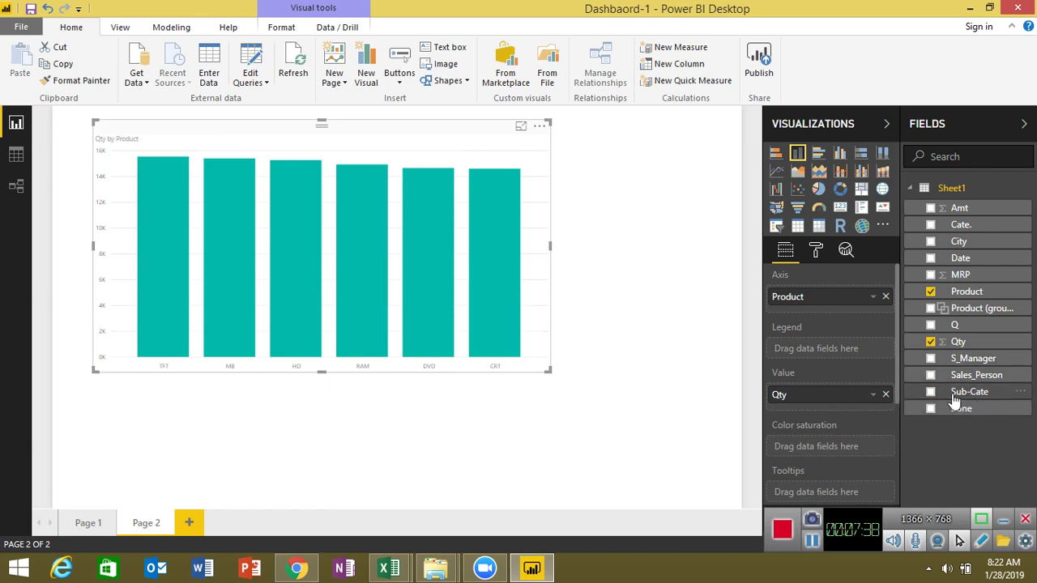
Step: Add Sub-Cate to the chart's Tooltips as First Sub-Cate, retitling it Qty and First Sub-Cate by Product
drag(971, 392, 931, 402)
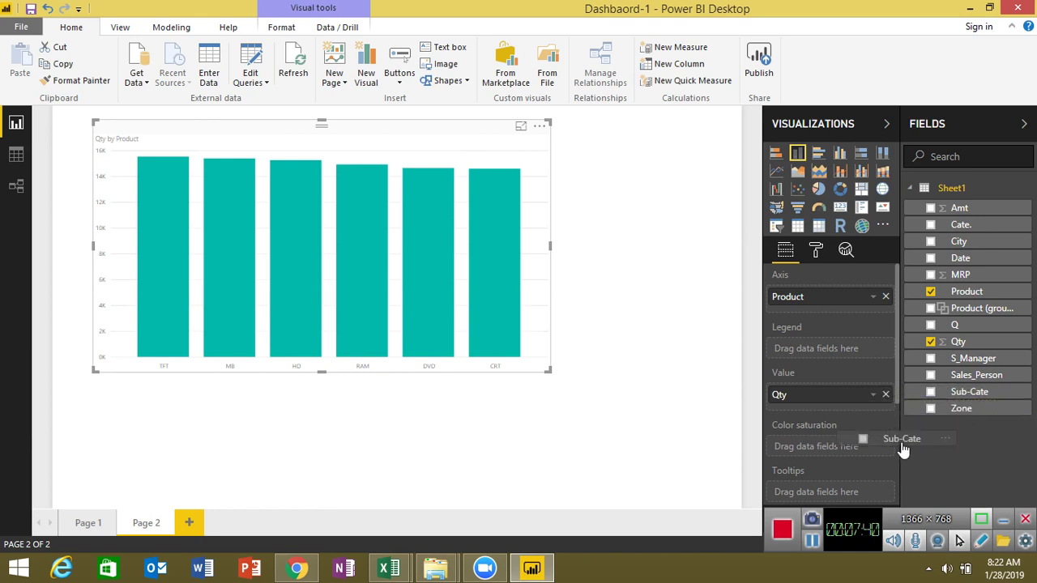
drag(932, 402, 845, 499)
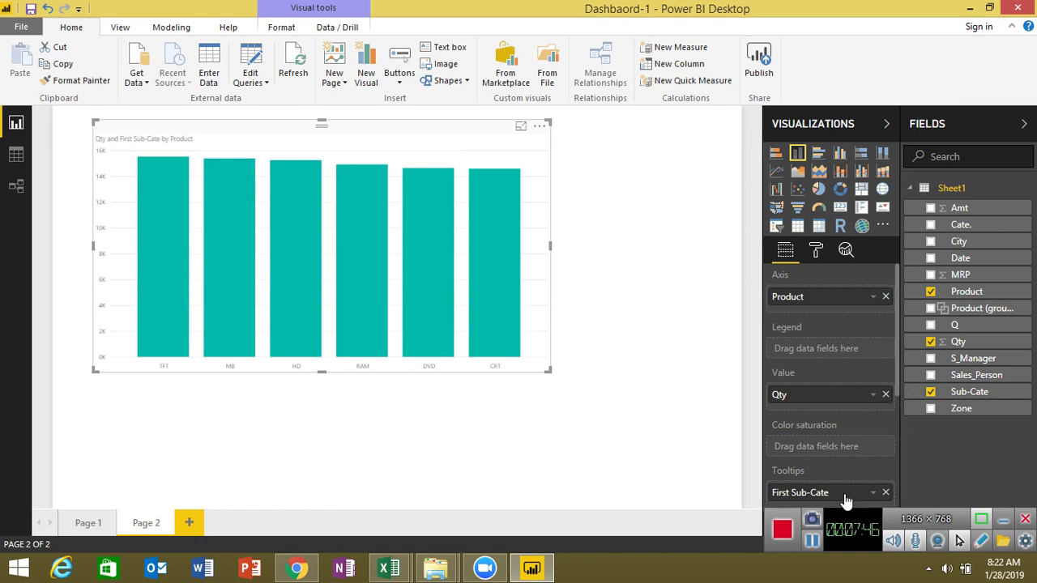
click(872, 492)
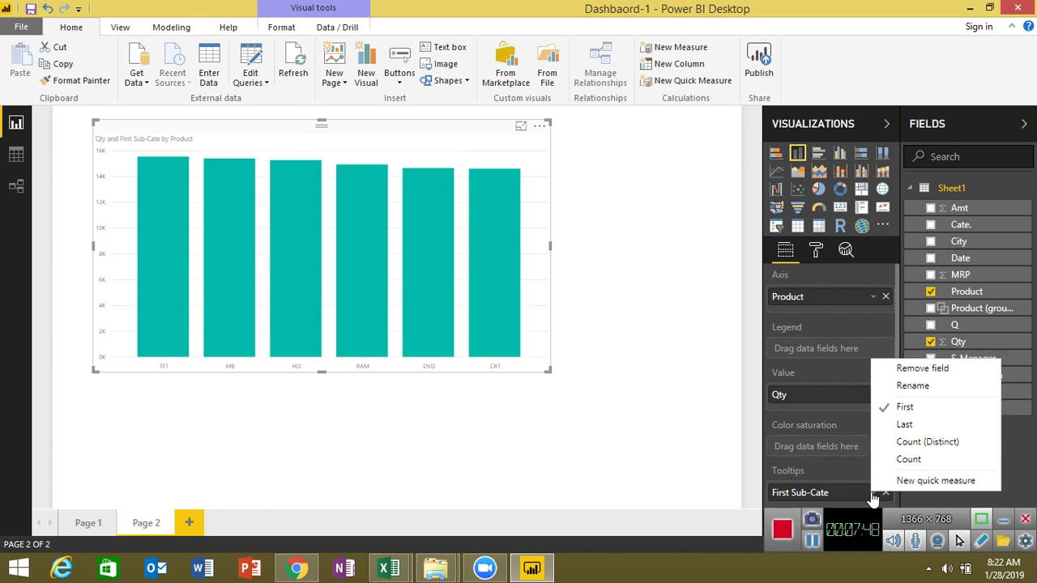
click(644, 435)
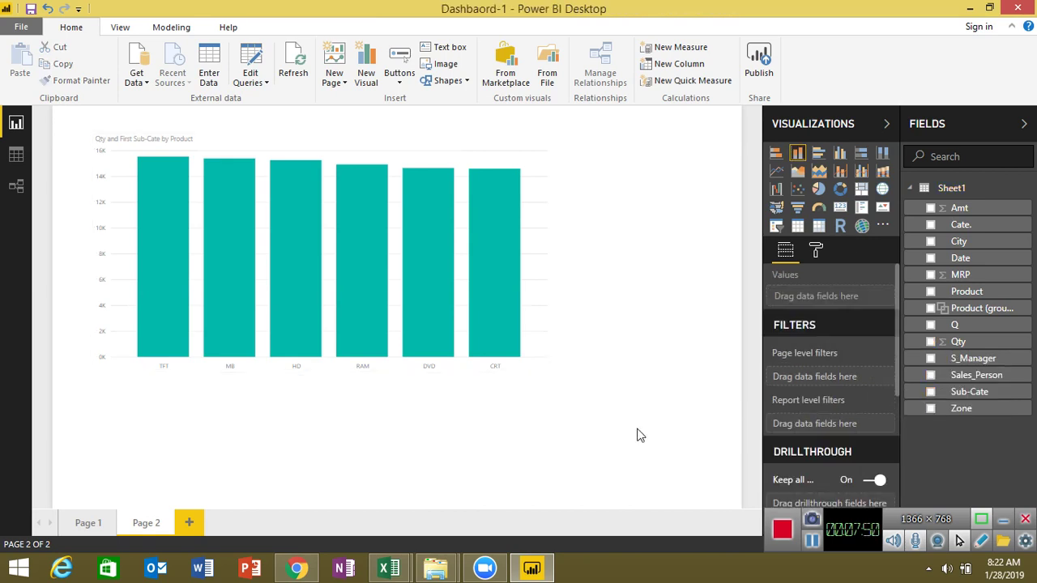
click(541, 128)
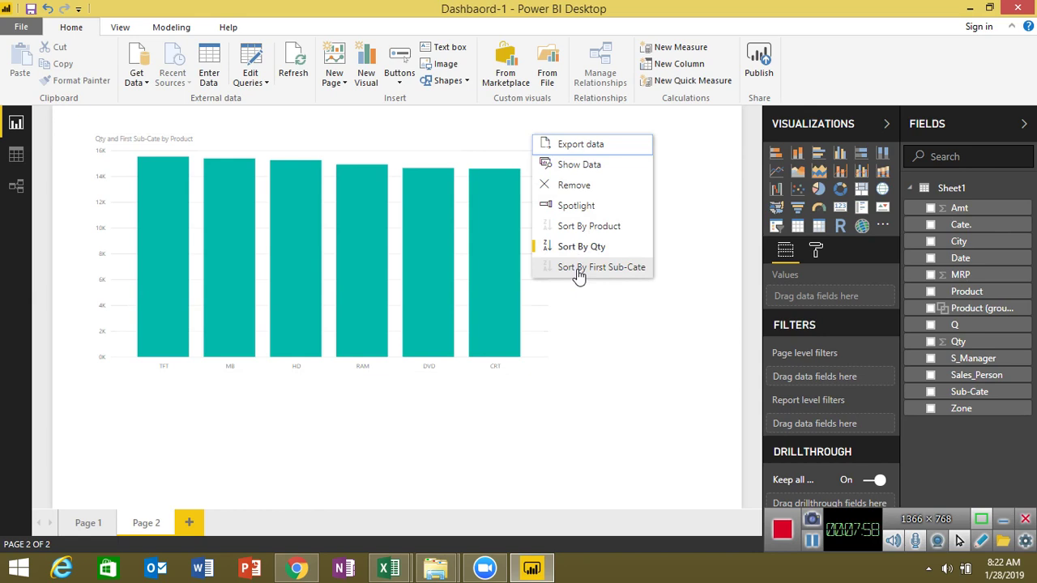
Step: Sort the chart by First Sub-Cate, then collapse and re-expand the Visualizations pane
click(985, 455)
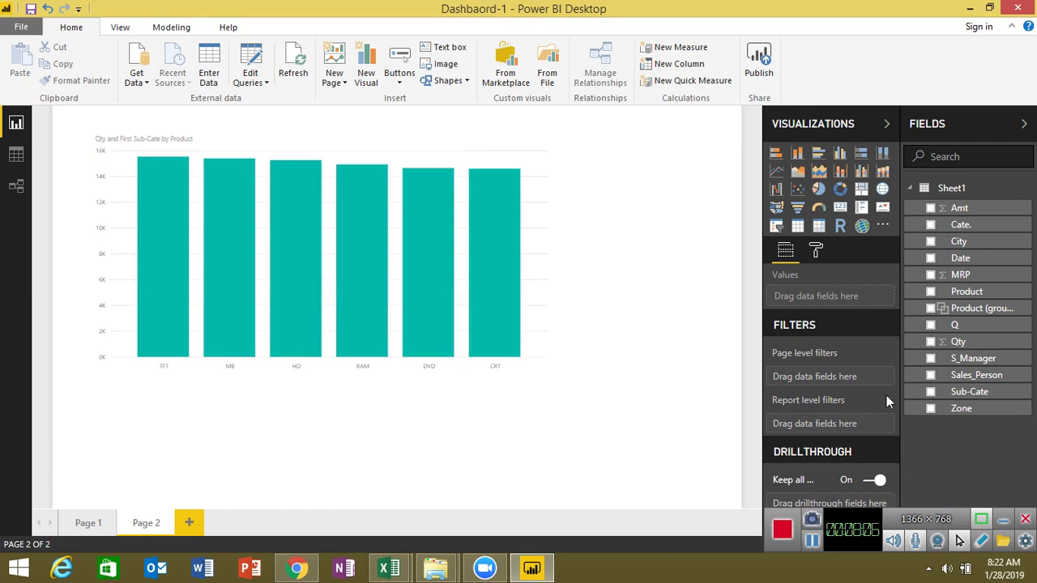
click(887, 125)
click(893, 130)
Step: Show the desktop, view the DVD image briefly, close it, and return to the desktop
key(super+d)
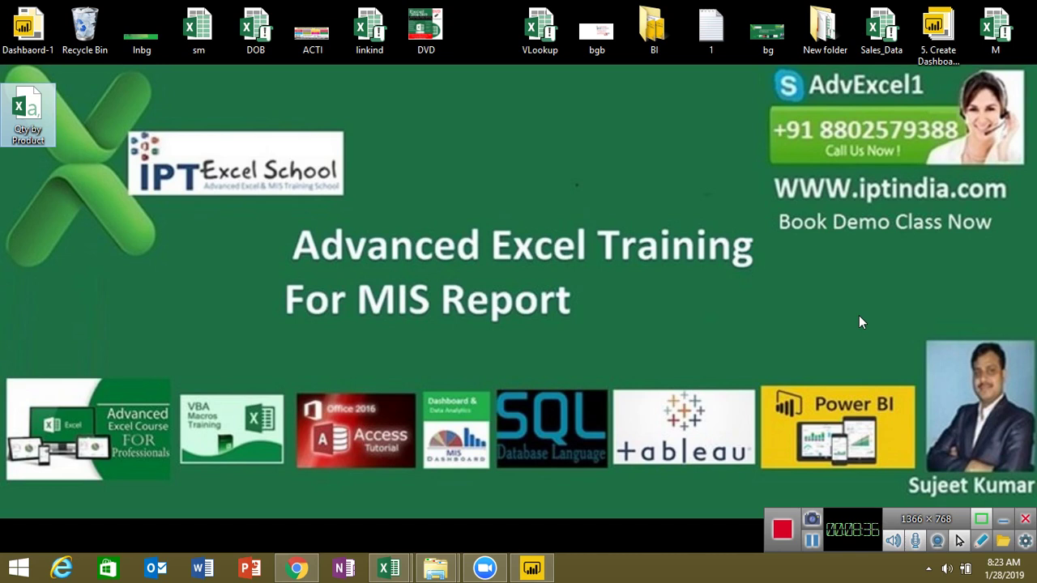
double_click(441, 24)
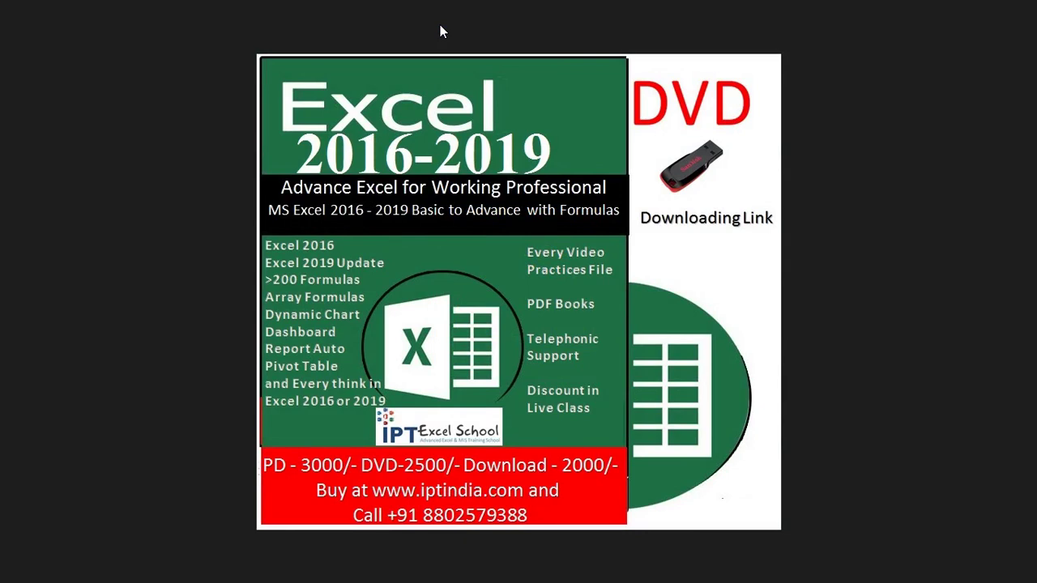
key(BackSpace)
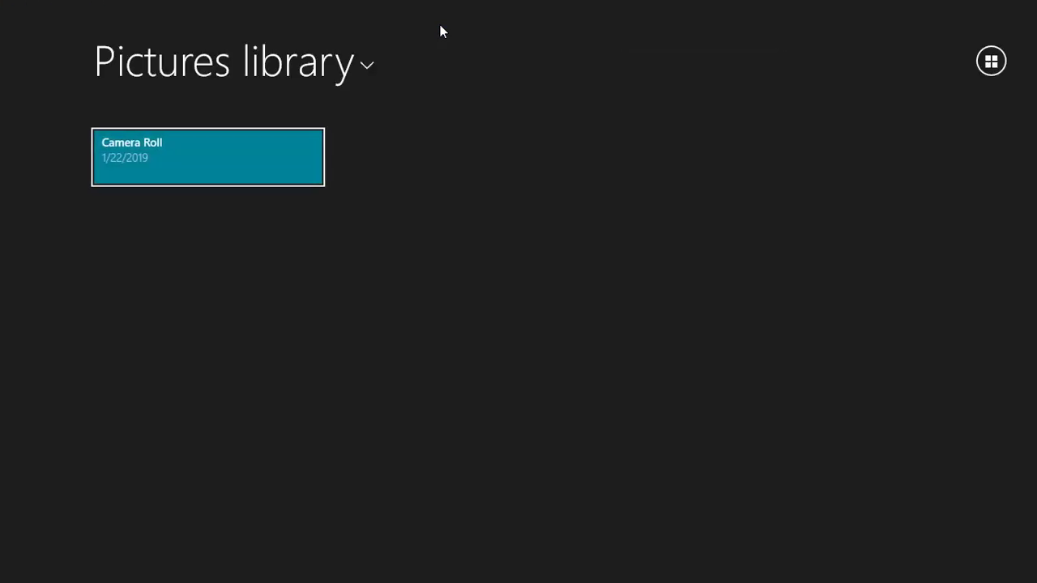
key(alt+Tab)
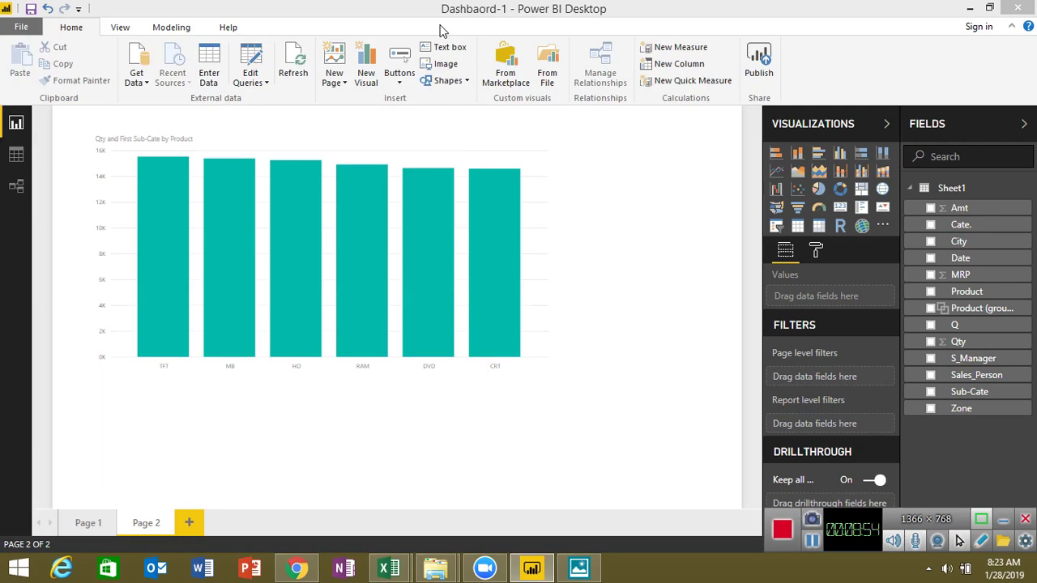
key(super+d)
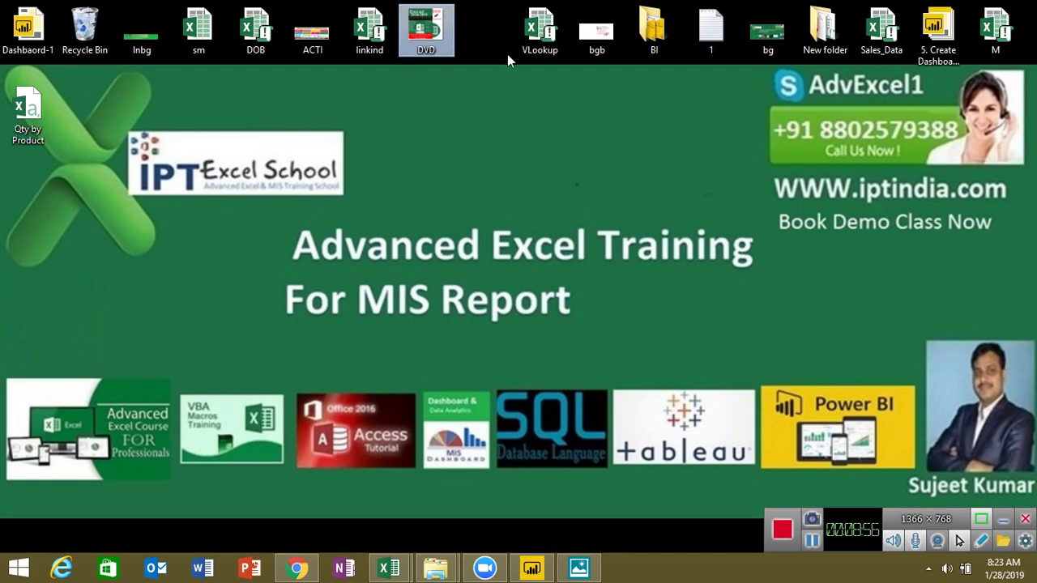